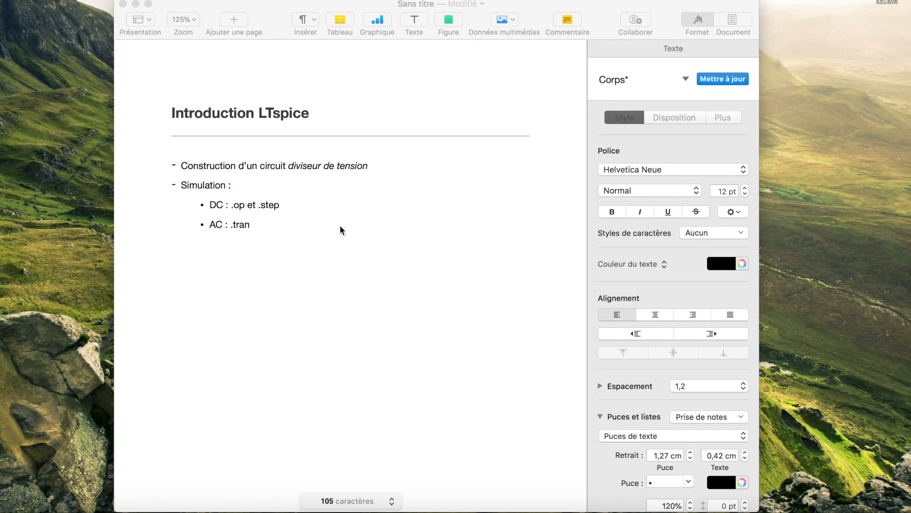
Switch to LTspice, start a new blank schematic, and enlarge its window to fill most of the screen
key("ctrl+Right")
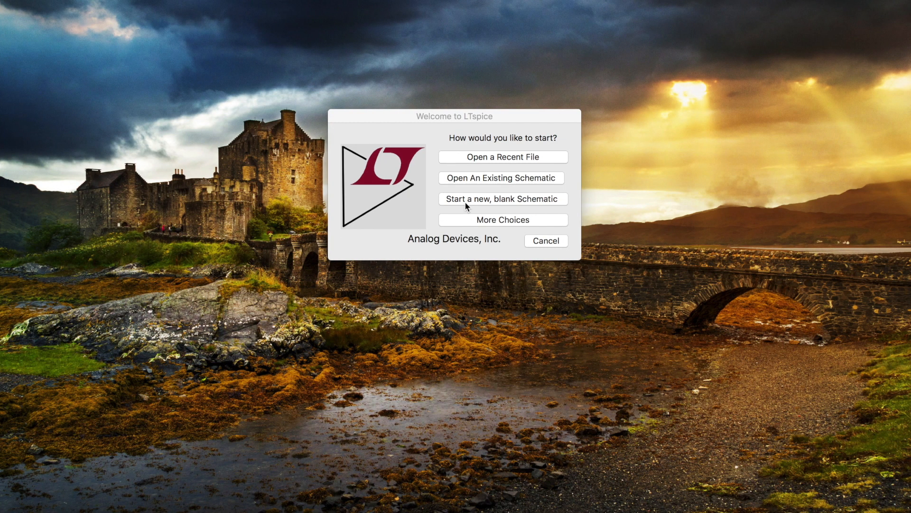
left_click_drag(444, 115, 443, 109)
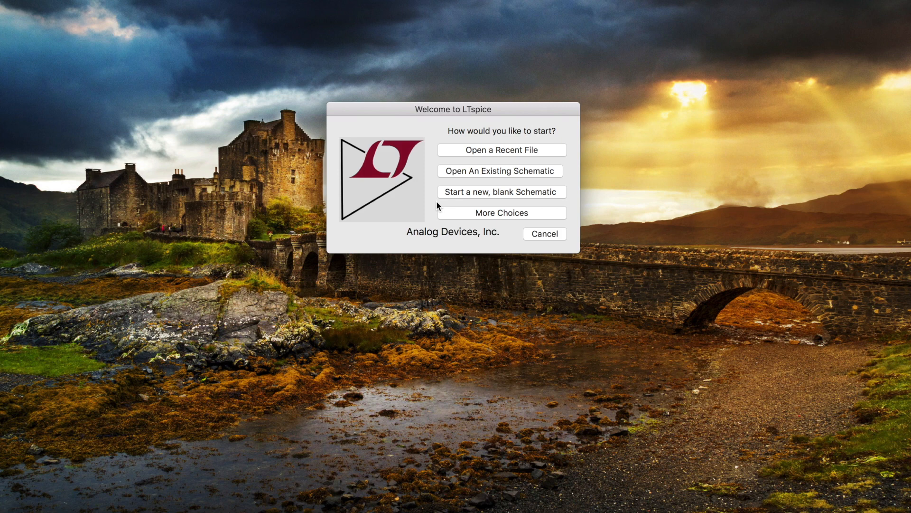
left_click(480, 192)
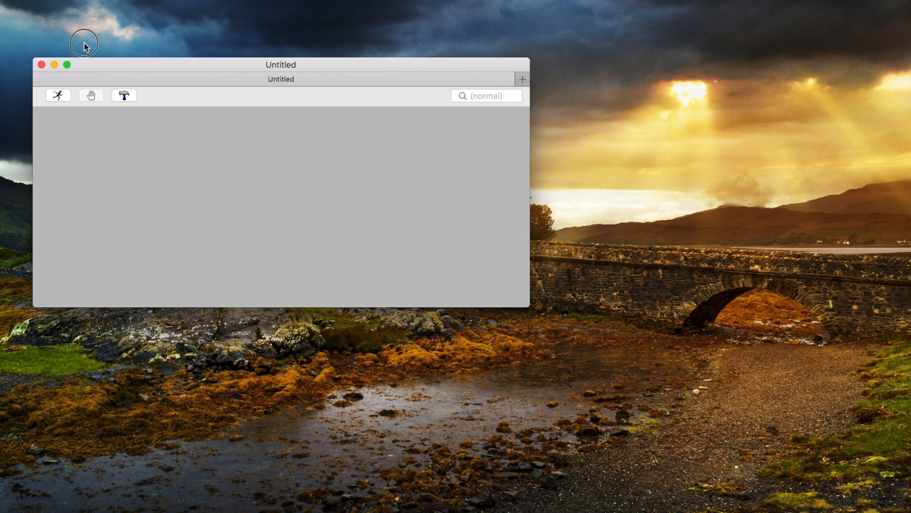
left_click_drag(96, 64, 61, 3)
left_click_drag(491, 240, 832, 511)
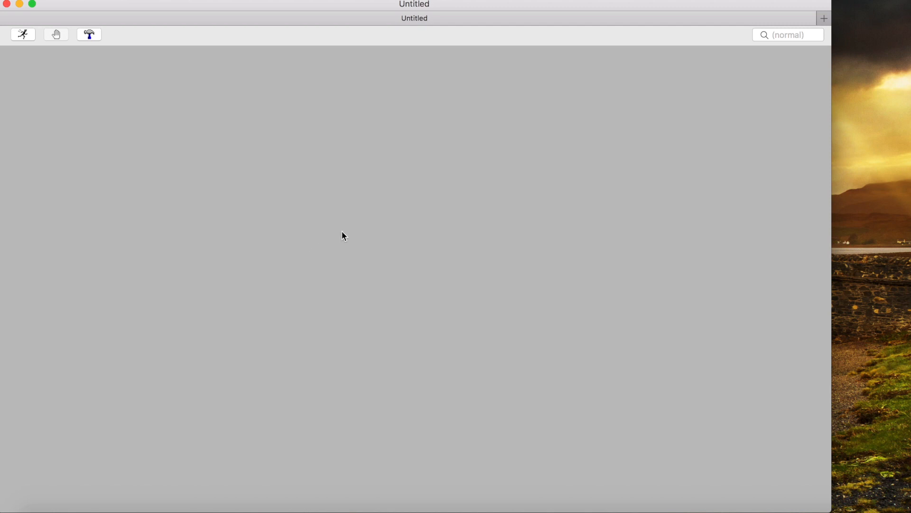
Place one voltage source (voltage) as V1 in the left half of the schematic
right_click(279, 223)
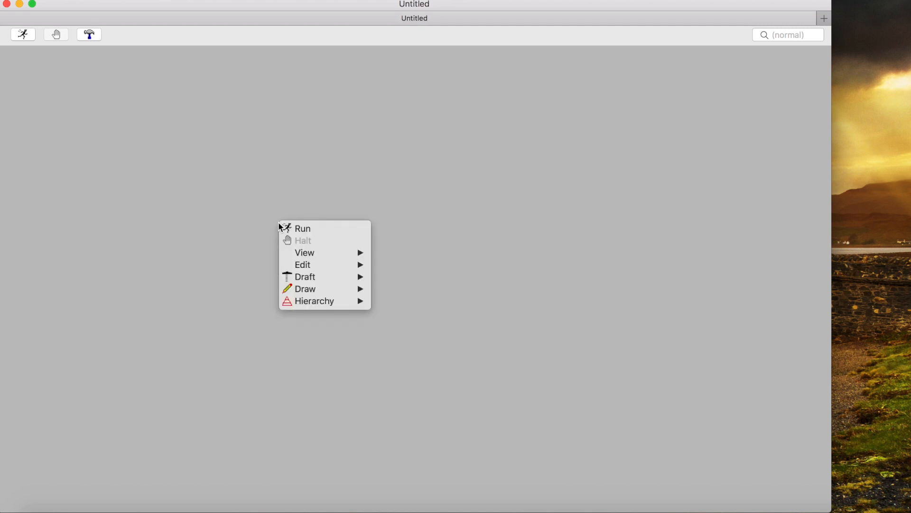
mouse_move(327, 271)
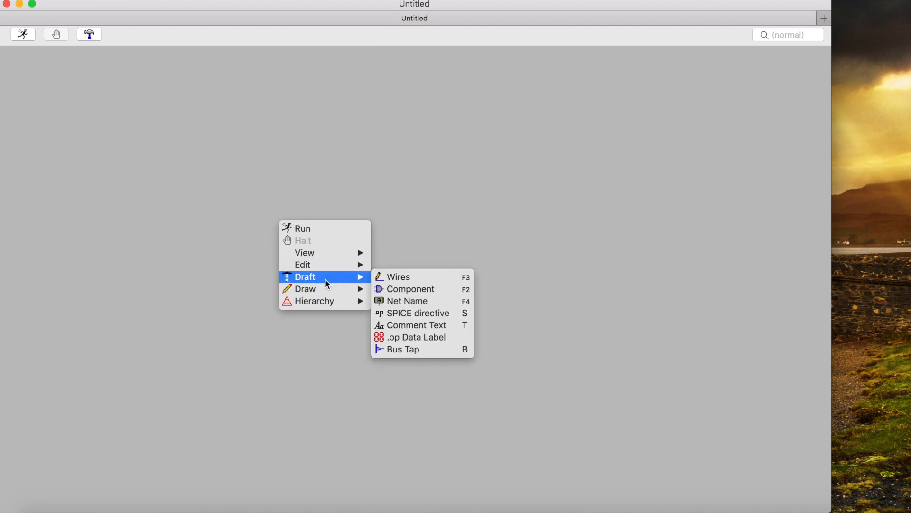
left_click(413, 291)
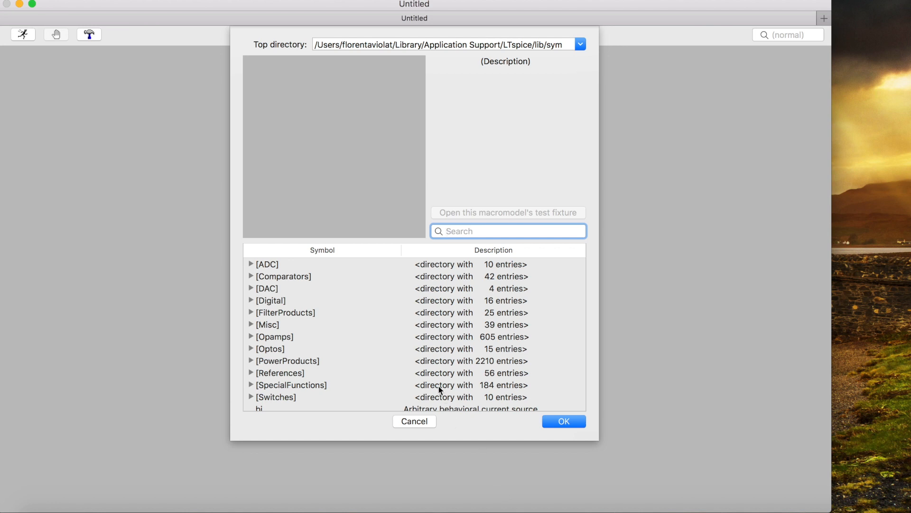
scroll(332, 361, "down", 5)
scroll(331, 363, "down", 10)
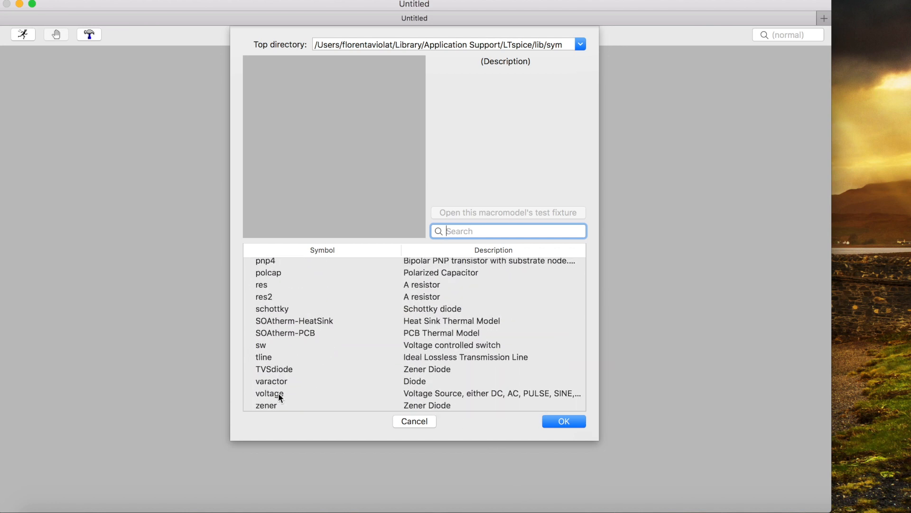
left_click(303, 393)
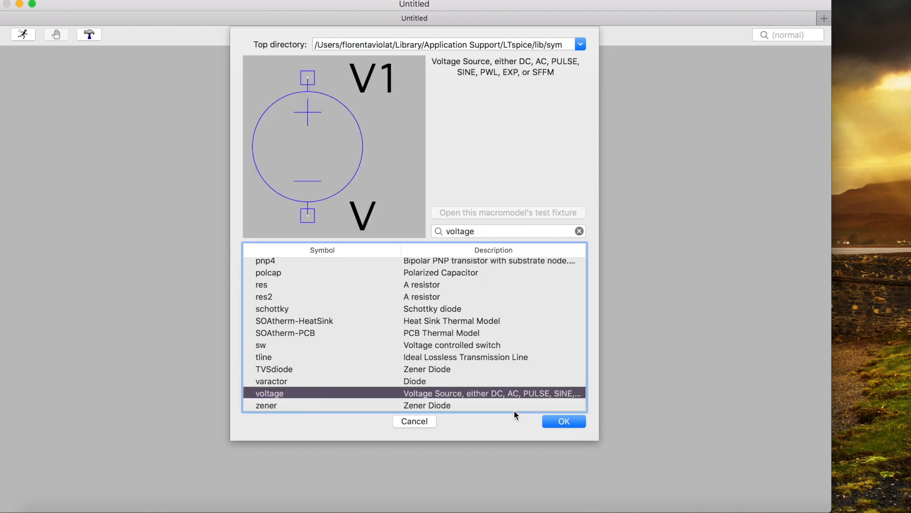
left_click(564, 421)
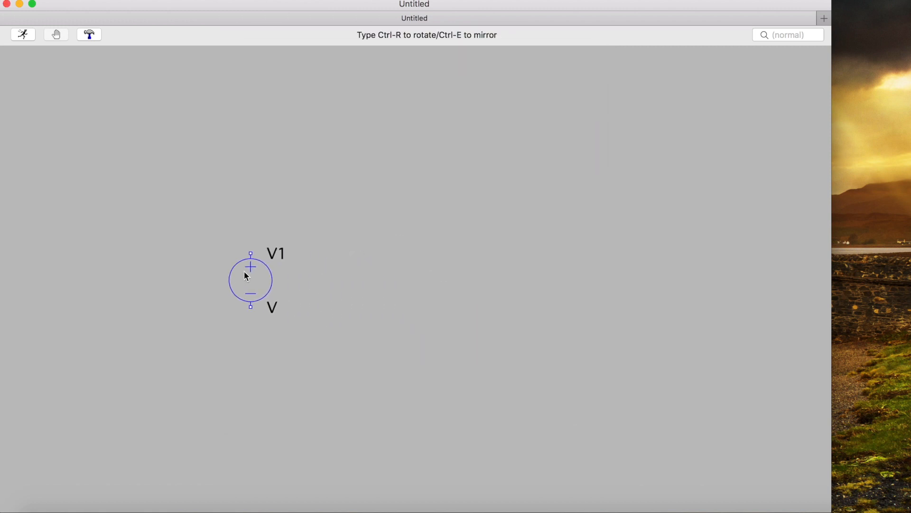
left_click(238, 274)
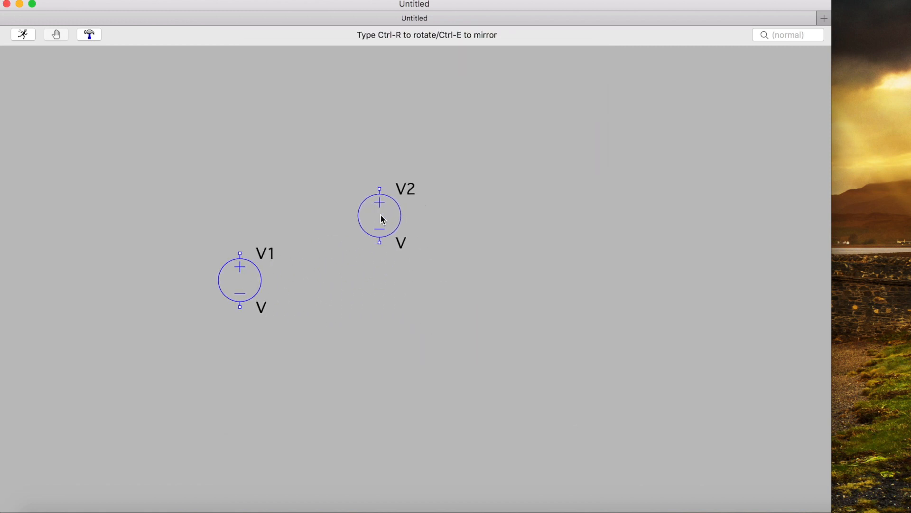
key("Escape")
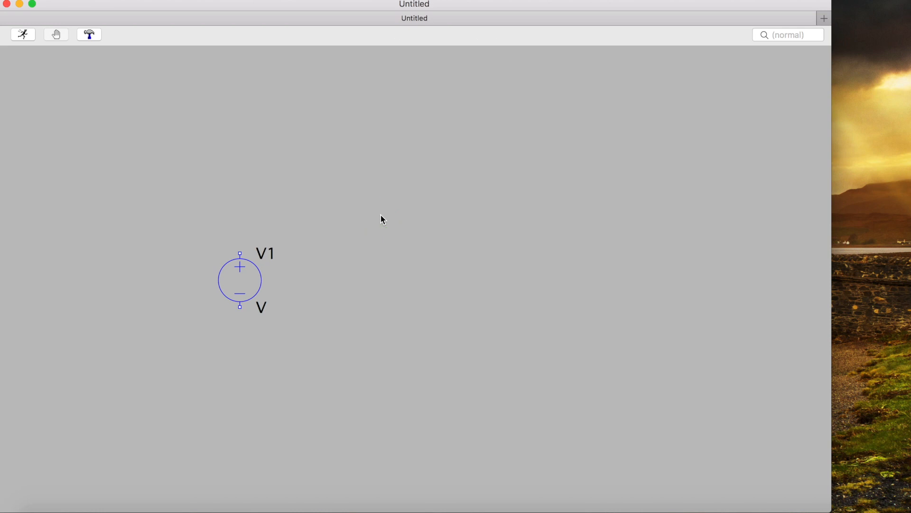
Place two vertical resistors (res), R1 above R2, in line with each other to the right of the voltage source
right_click(380, 216)
mouse_move(439, 264)
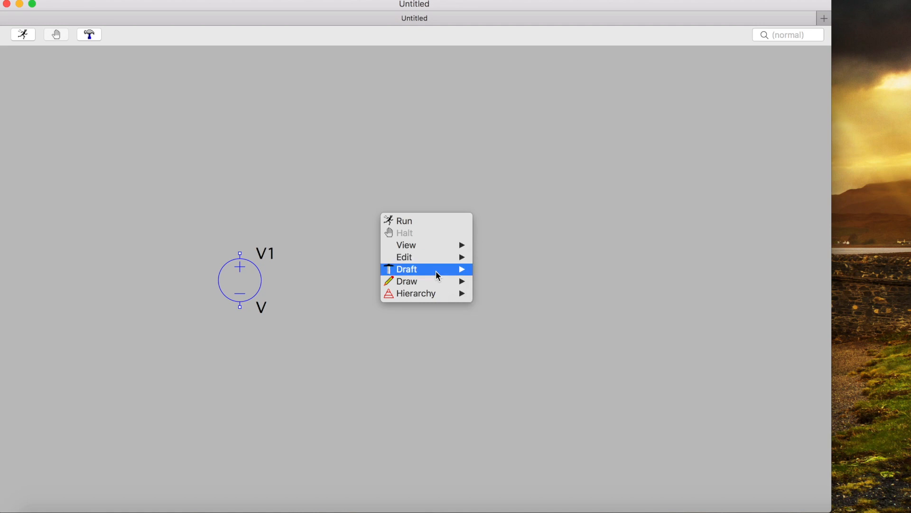
left_click(506, 285)
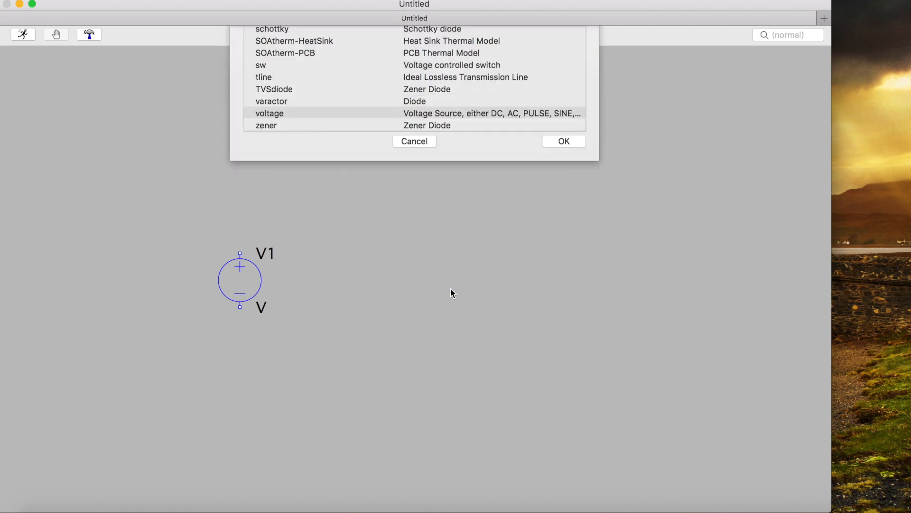
scroll(369, 360, "up", 5)
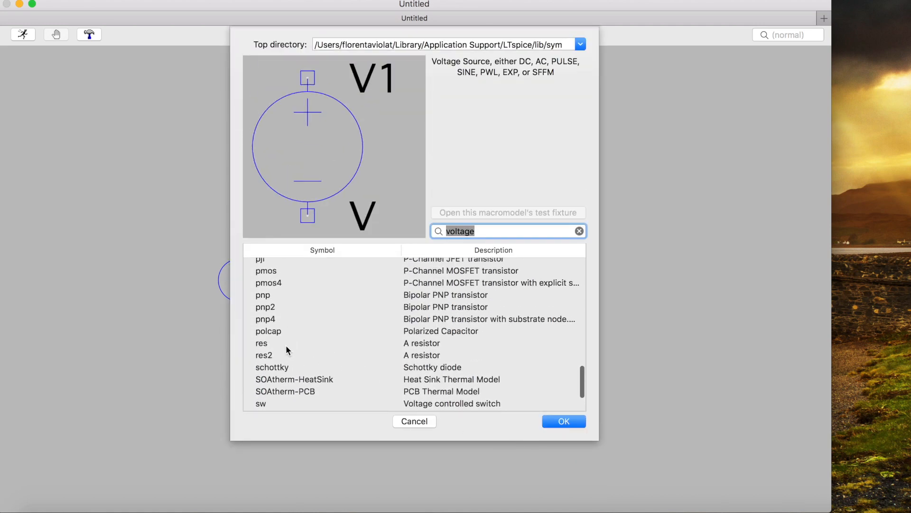
left_click(278, 342)
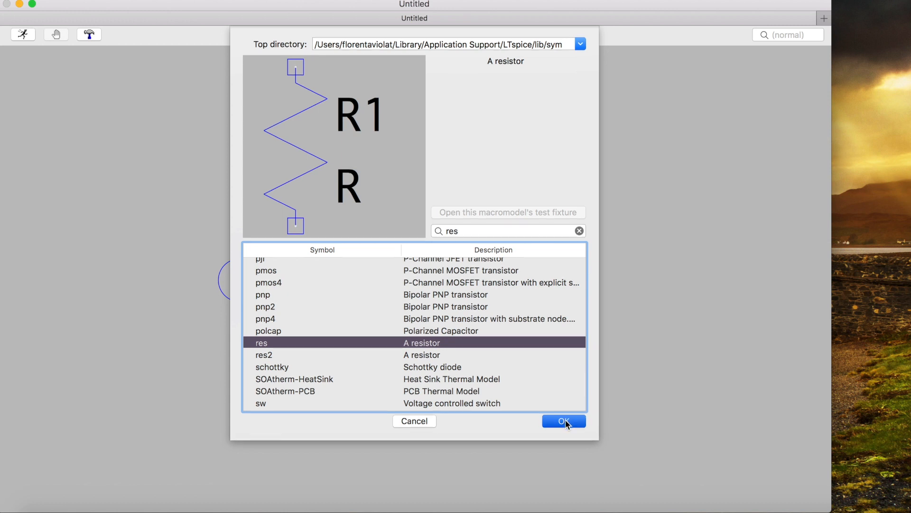
left_click(565, 421)
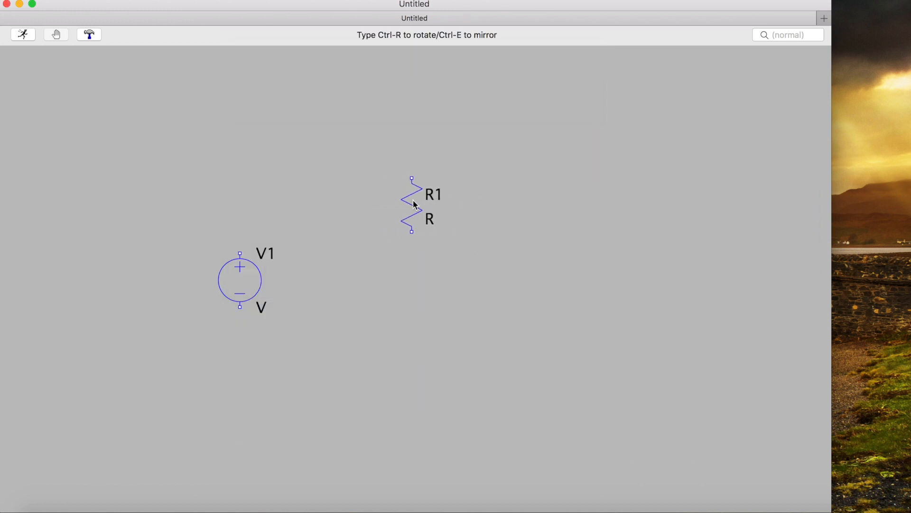
left_click(436, 206)
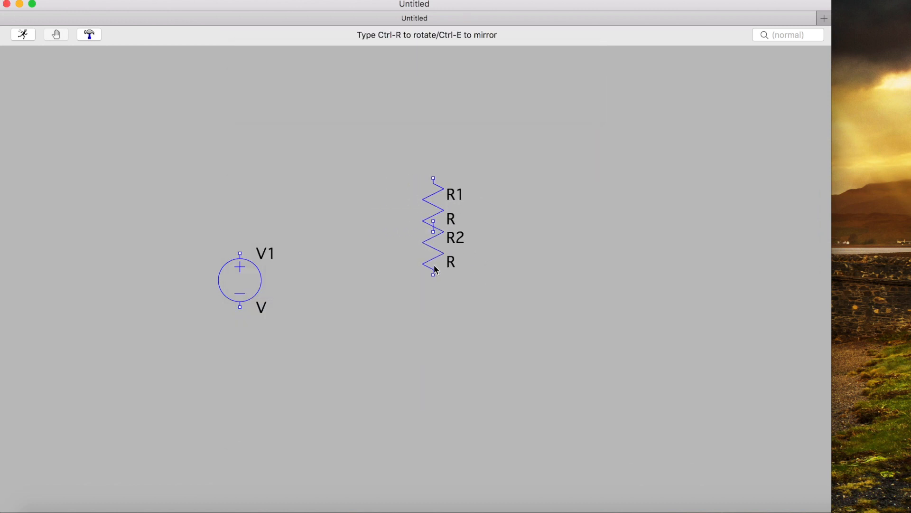
left_click(437, 319)
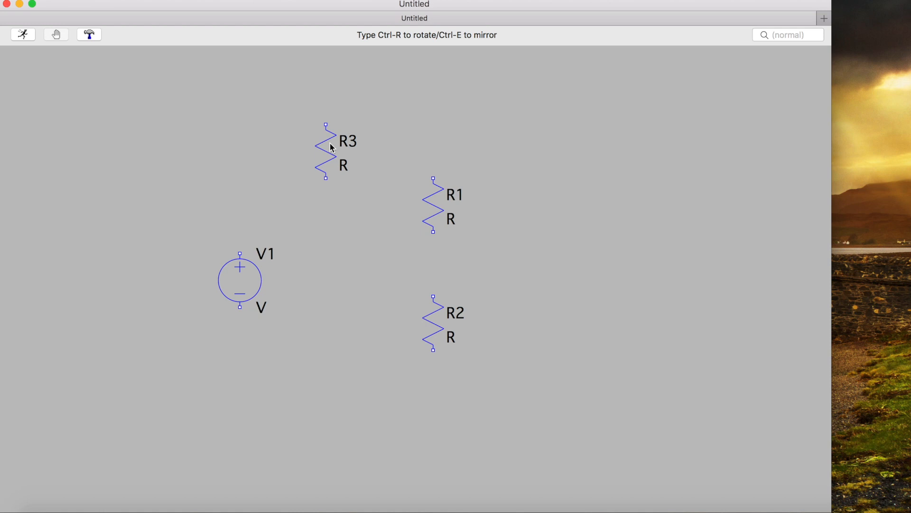
key("ctrl+r")
key("ctrl+r")
key("ctrl+r")
key("ctrl+r")
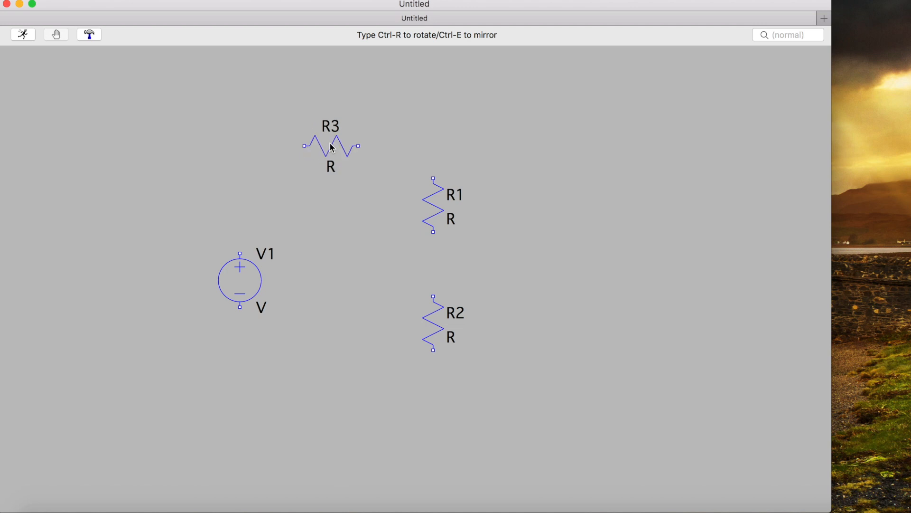
key("ctrl+r")
key("ctrl+r")
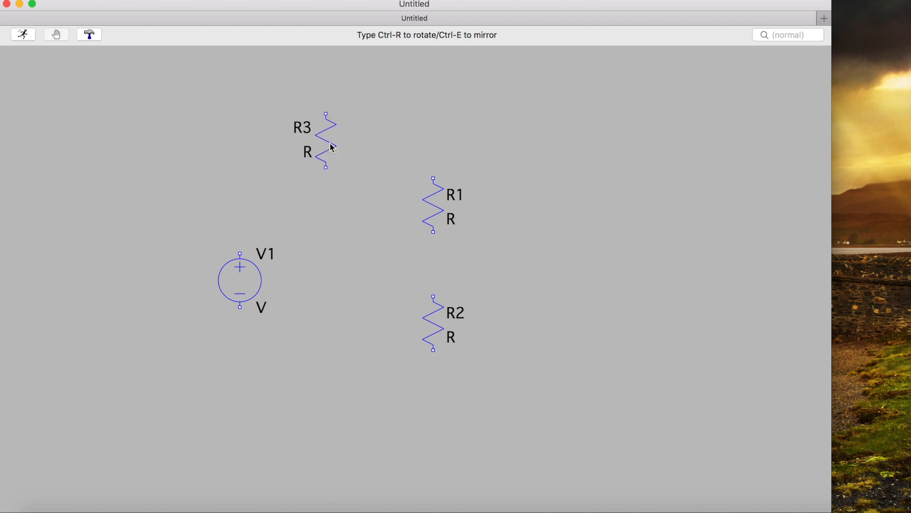
key("Escape")
Wire V1's positive terminal up, across and down to the upper terminal of R1
right_click(330, 141)
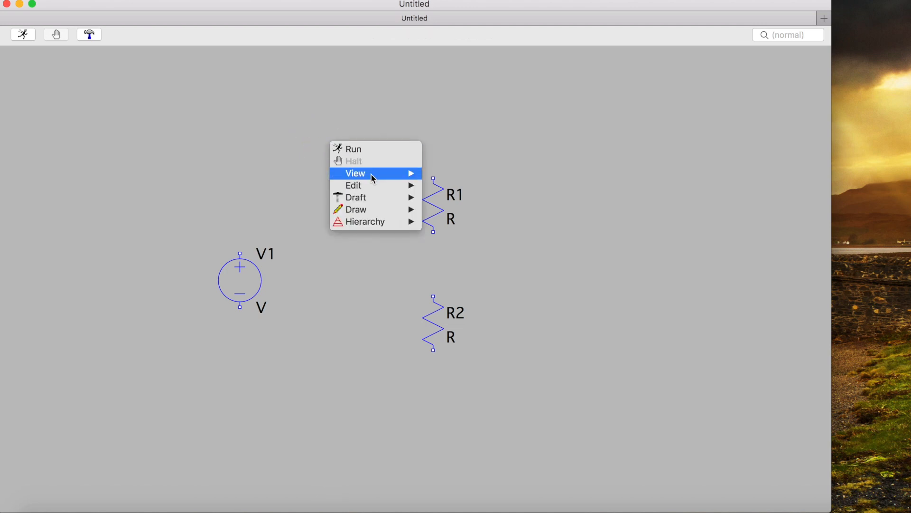
mouse_move(372, 199)
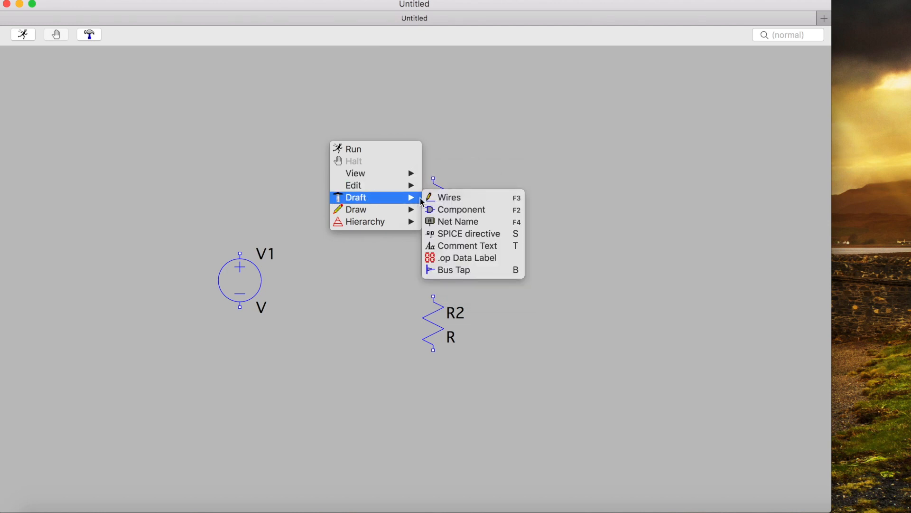
left_click(460, 199)
left_click(240, 253)
left_click(240, 103)
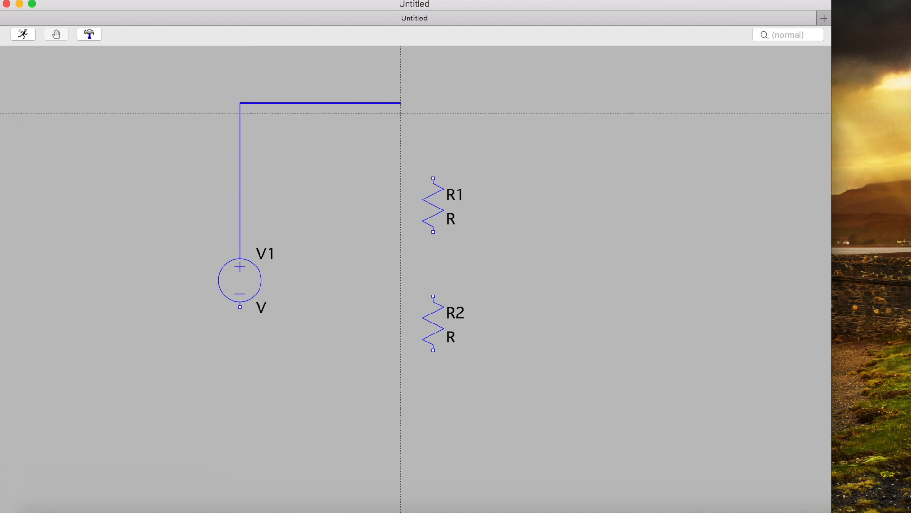
left_click(433, 103)
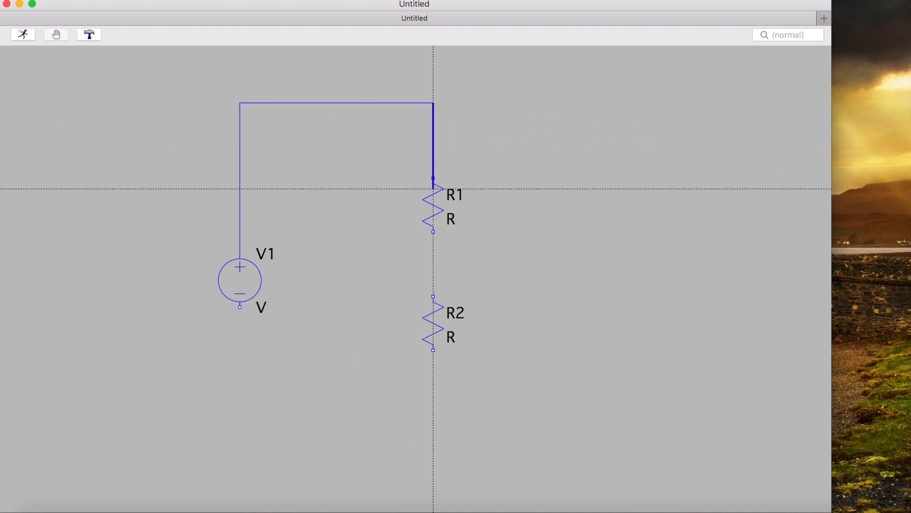
left_click(433, 178)
Wire R1's lower terminal to R2, and R2's lower terminal back around to V1's negative terminal
left_click(433, 232)
left_click(433, 297)
left_click(433, 350)
left_click(434, 371)
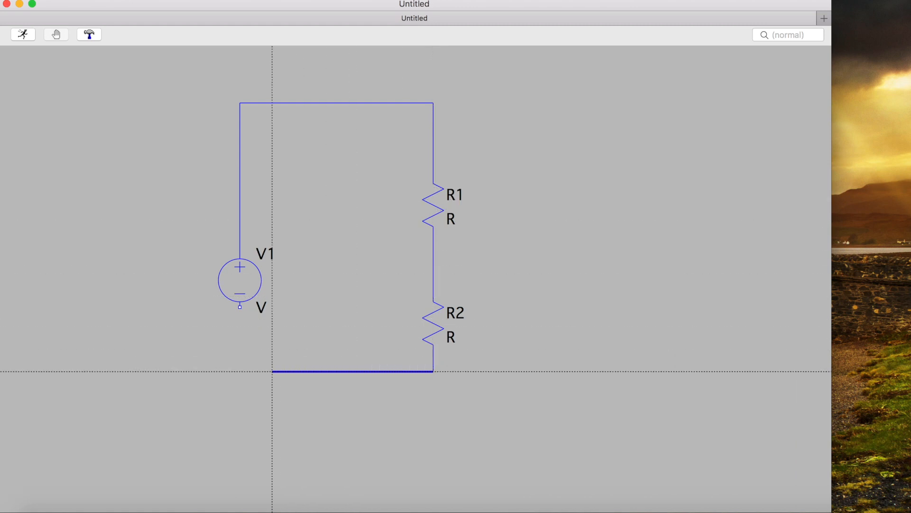
left_click(239, 372)
left_click(240, 307)
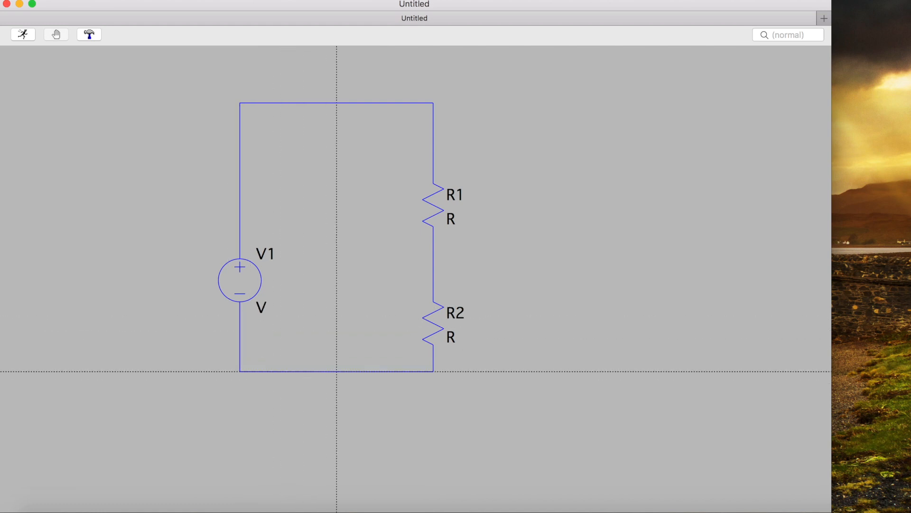
Draw a short wire down from the middle of the circuit's lower wire and label its net GND (global node 0)
left_click(336, 372)
left_click(337, 404)
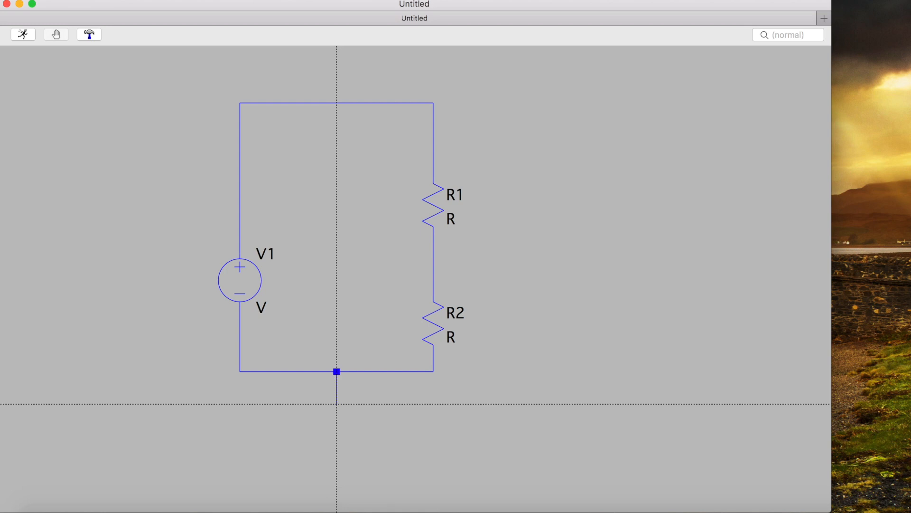
key("Escape")
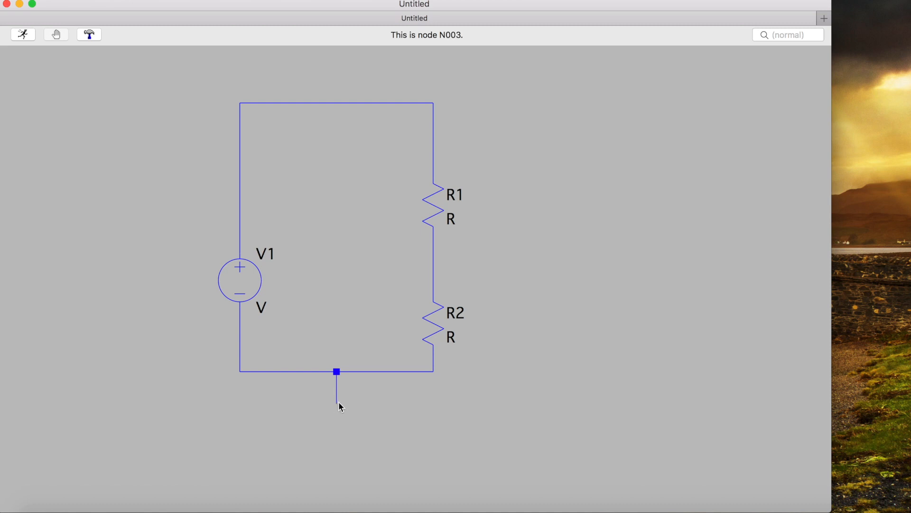
right_click(337, 402)
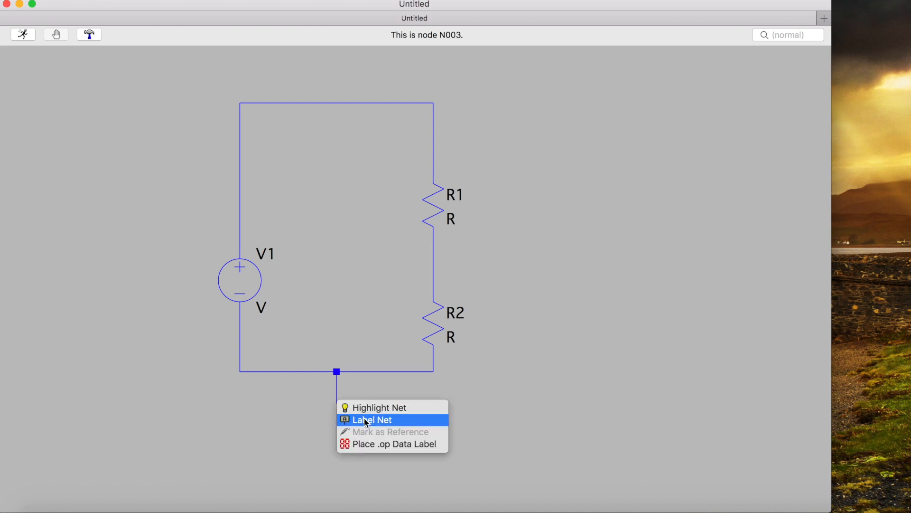
left_click(403, 421)
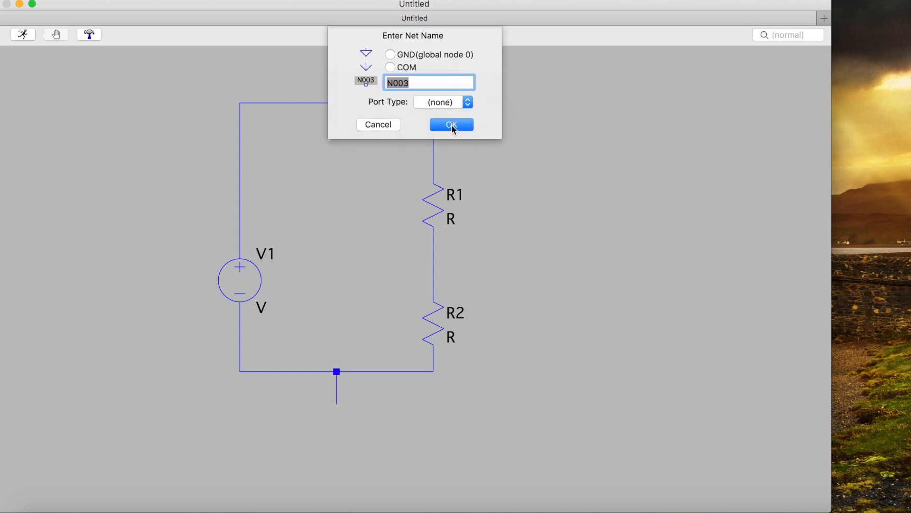
left_click(392, 55)
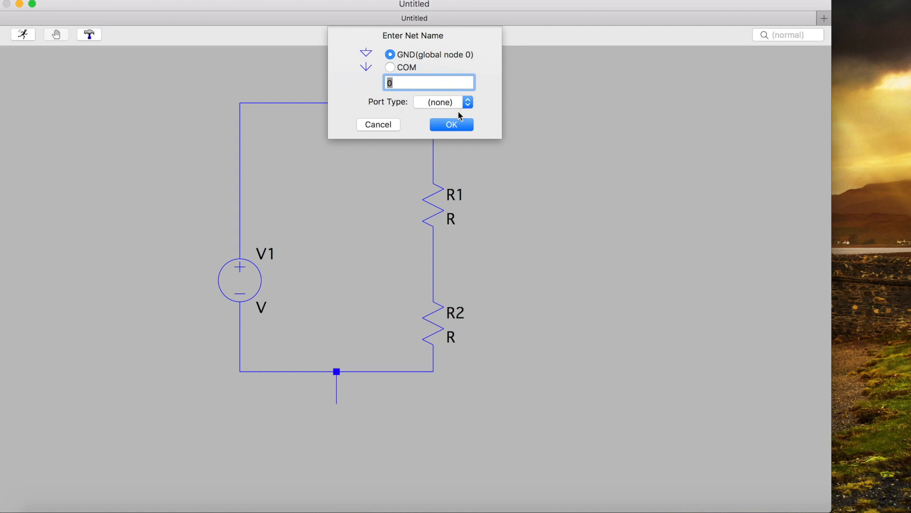
left_click(452, 125)
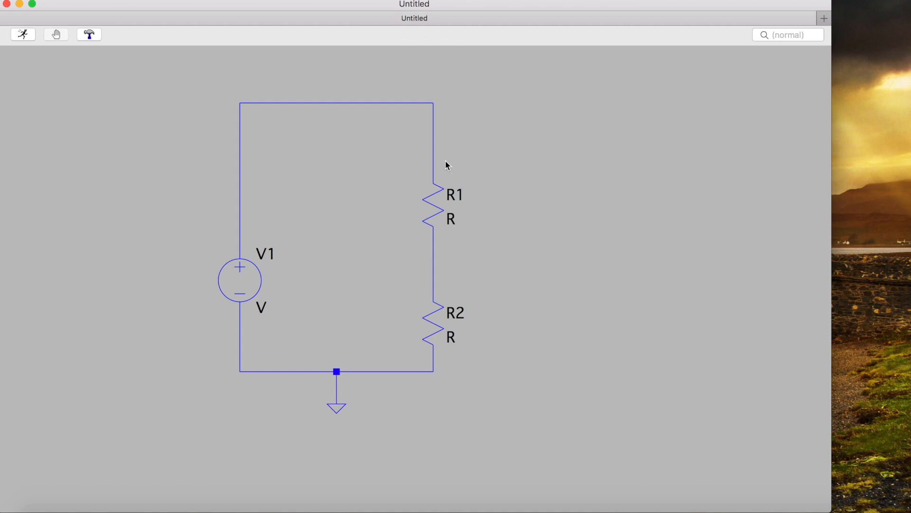
Rename the upper resistor R1 as Ra
right_click(464, 193)
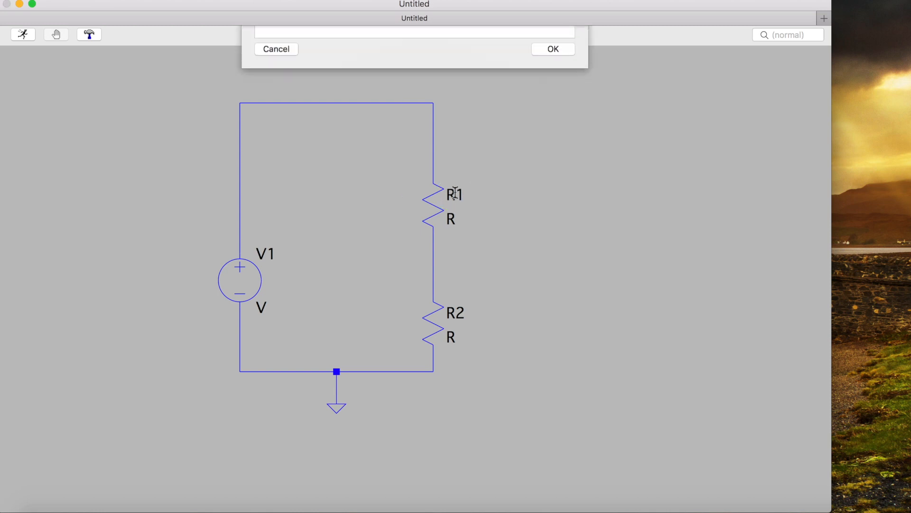
left_click(308, 87)
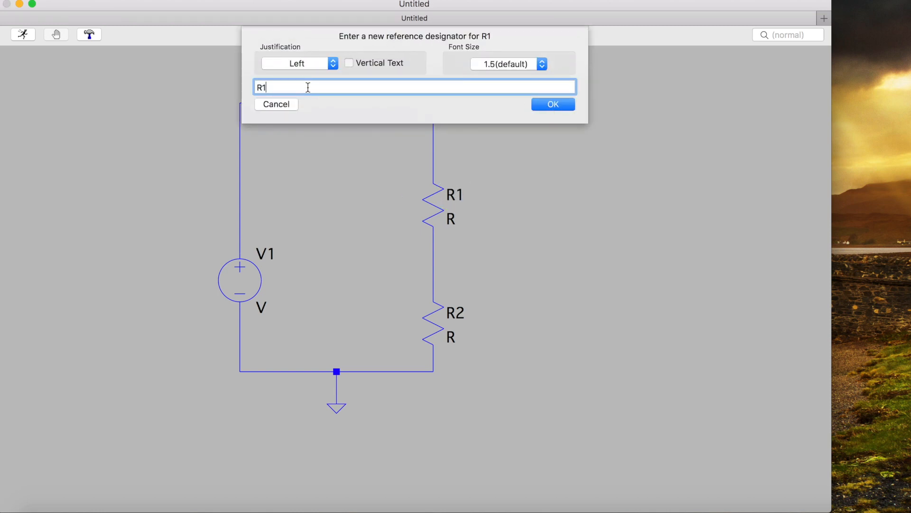
key("BackSpace")
type("a")
key("Return")
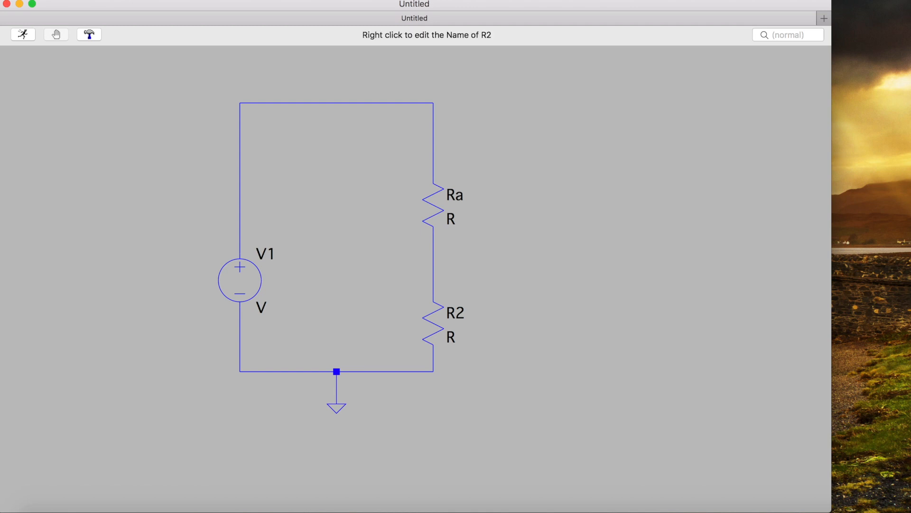
Rename the lower resistor R2 as Rb
right_click(455, 313)
key("Right")
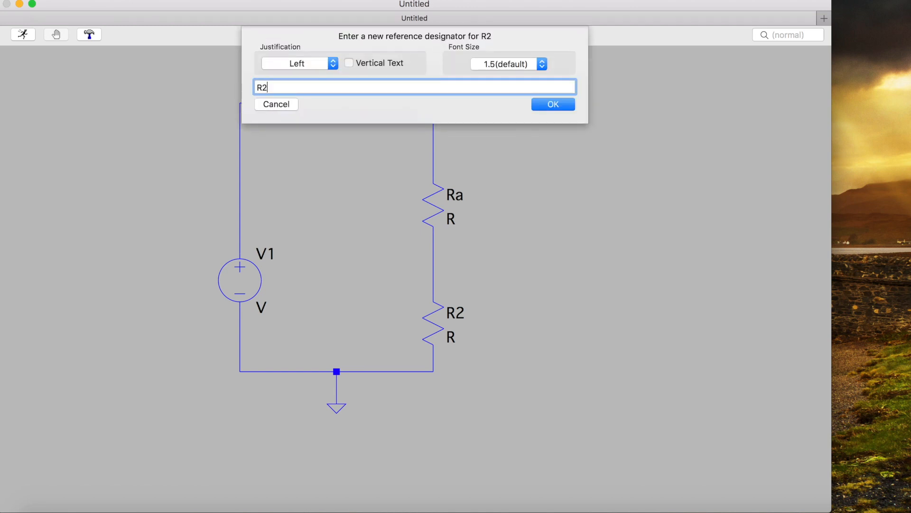
key("BackSpace")
type("b")
key("Return")
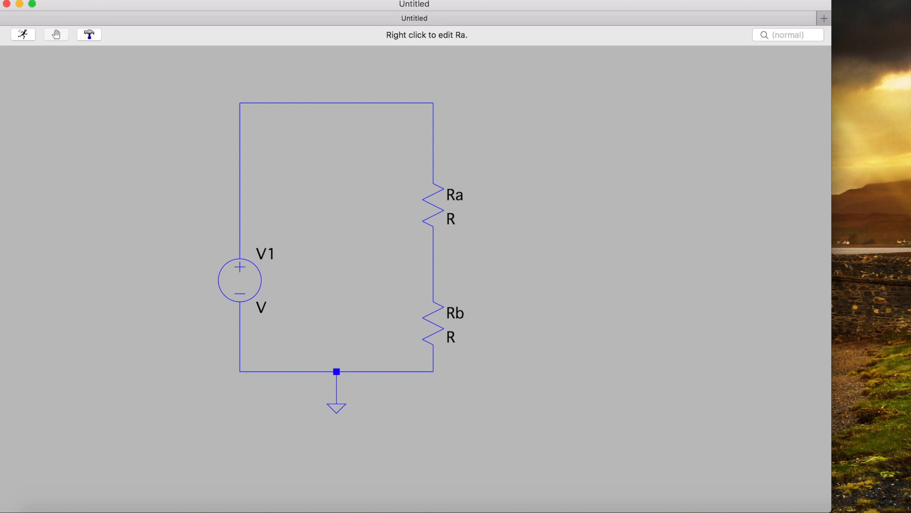
Set the resistance of Ra to 10 Ω and of Rb to 20 Ω
right_click(433, 206)
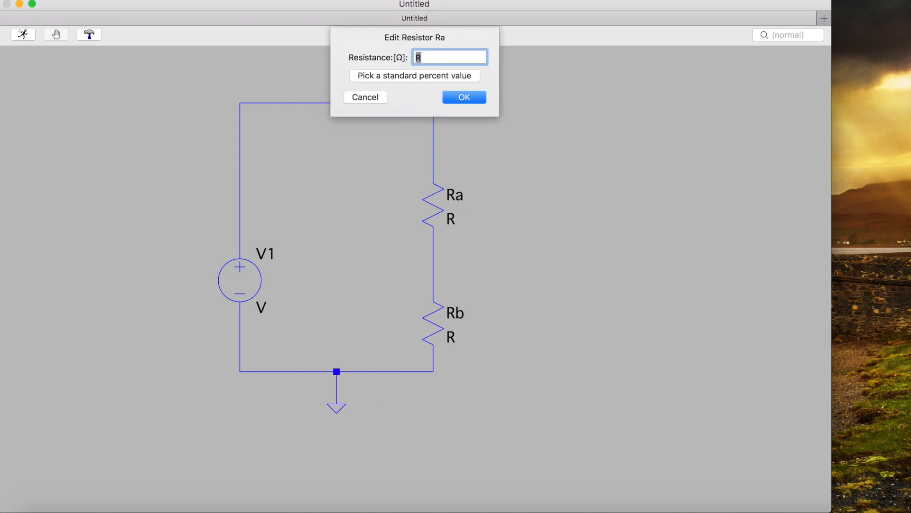
type("10")
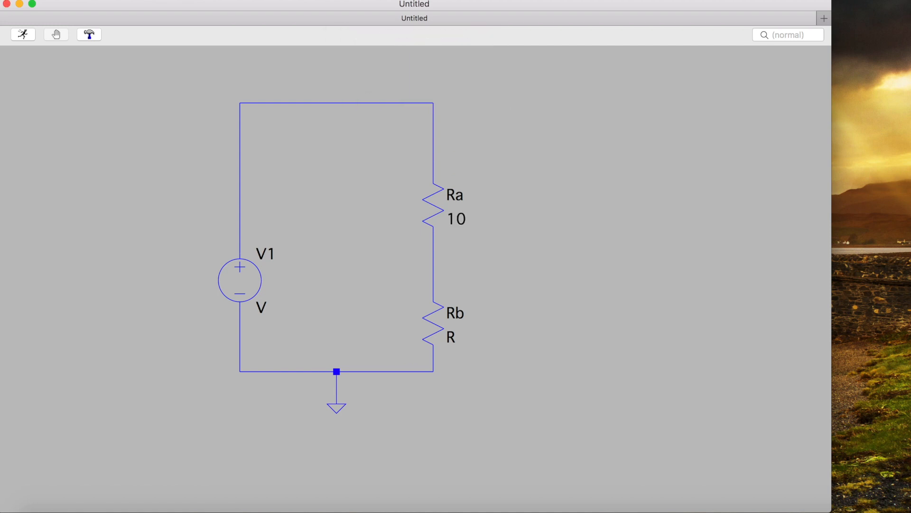
right_click(433, 323)
type("20")
key("Return")
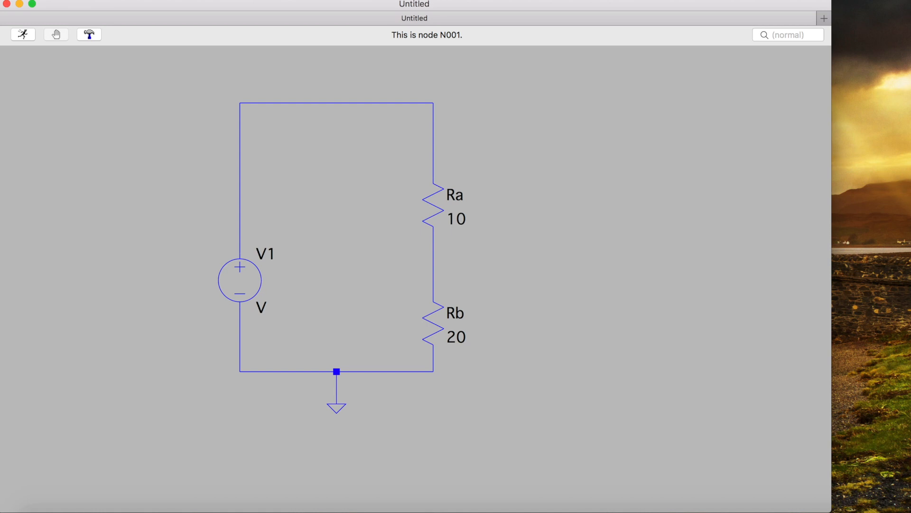
Label the net above Ra as "a", placing the label on the vertical wire leading into the resistor
right_click(434, 120)
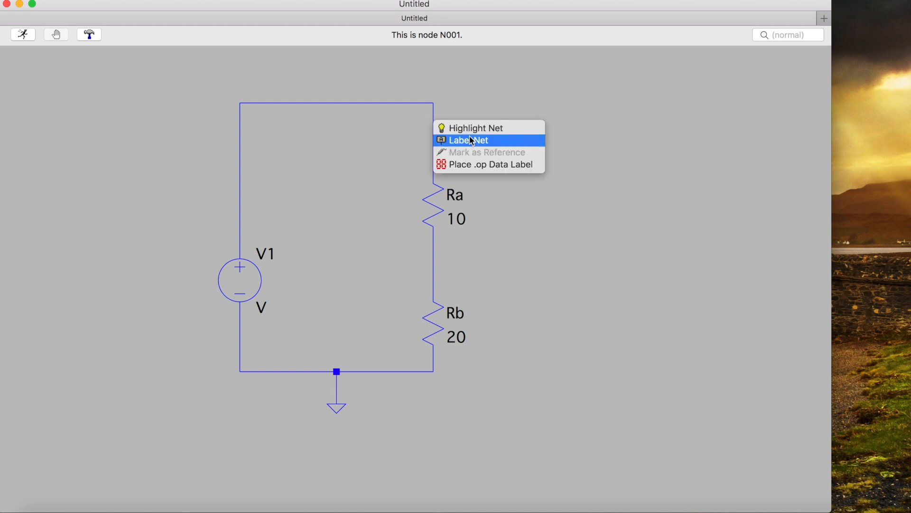
left_click(500, 144)
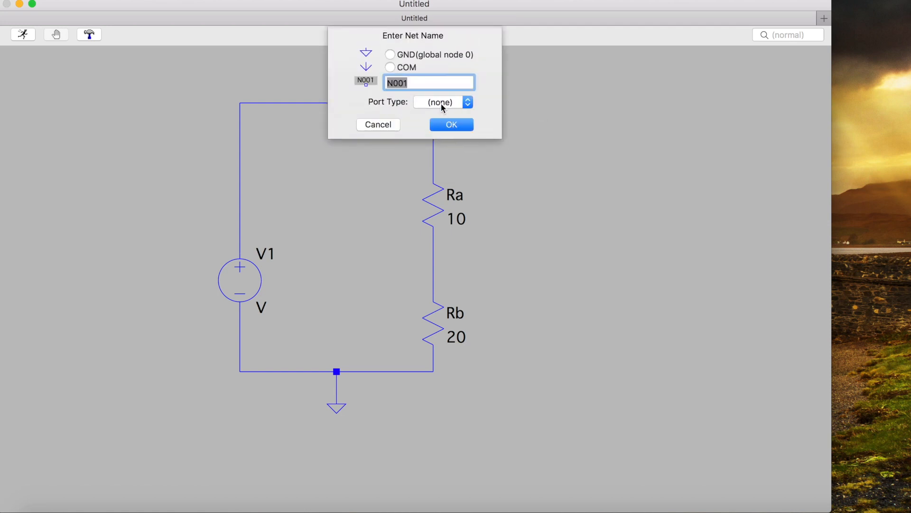
type("a")
key("Return")
left_click(432, 124)
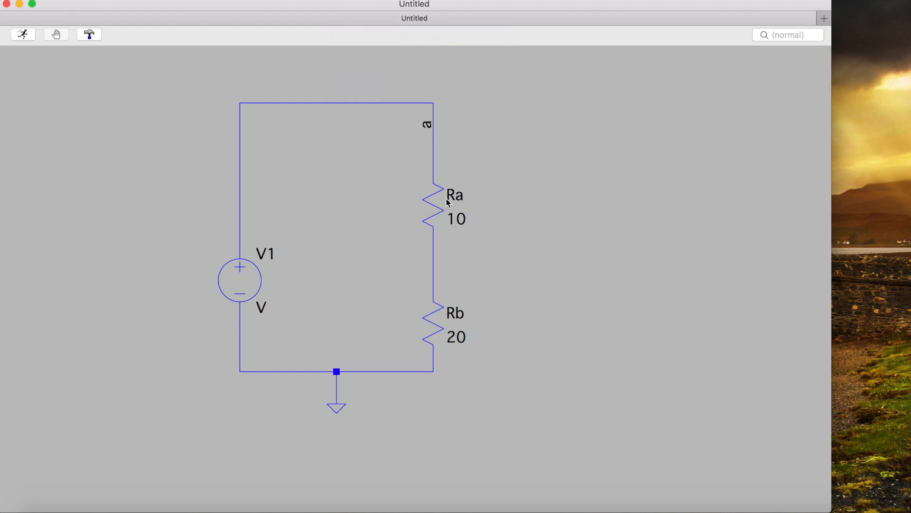
Label the net between Ra and Rb as "b", placing the label on the wire joining the two resistors
right_click(438, 262)
left_click(456, 274)
type("b")
left_click(453, 125)
left_click(432, 253)
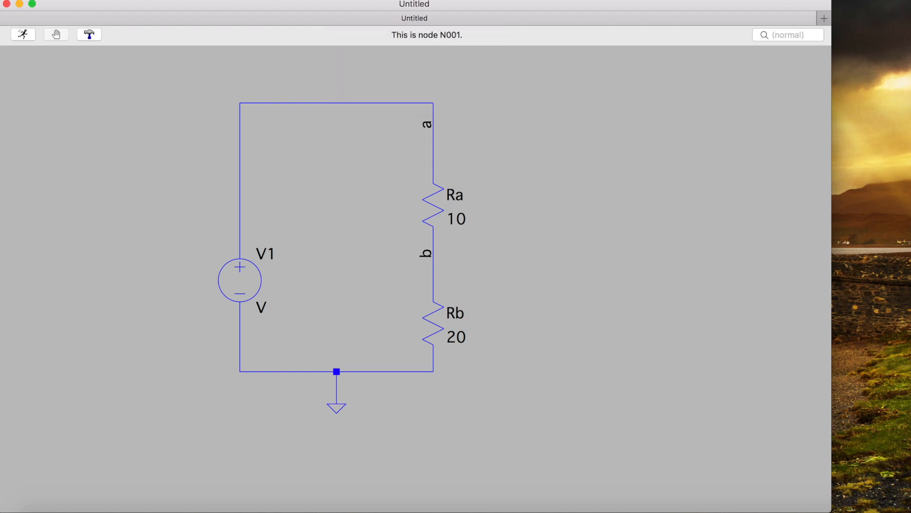
Set the DC value of voltage source V1 to 6 V
right_click(250, 280)
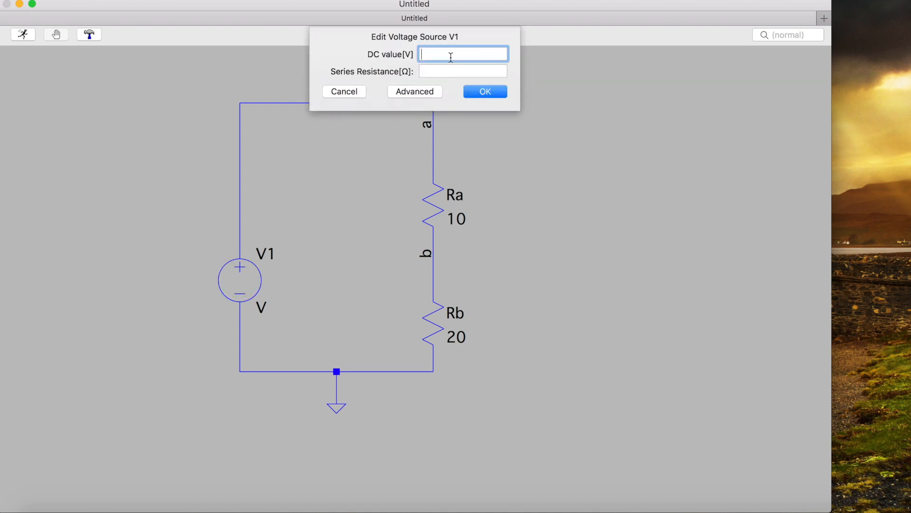
type("6")
key("Return")
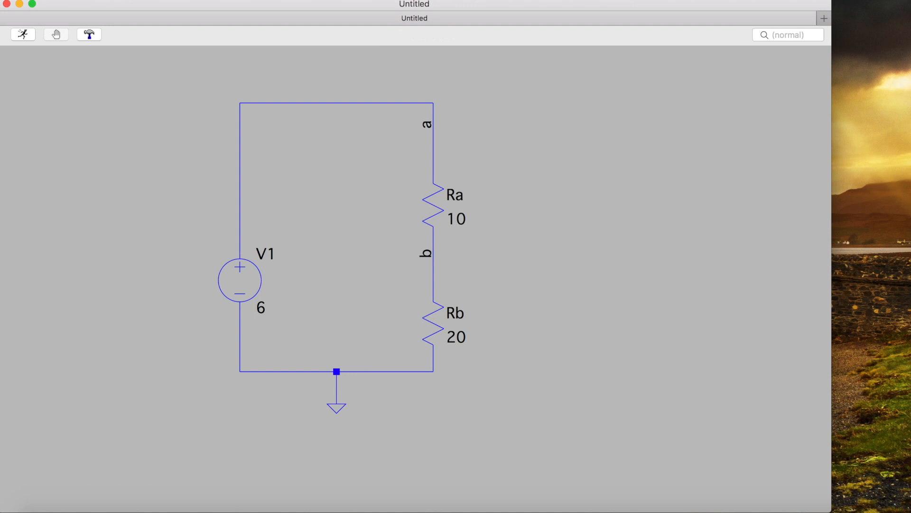
Add a DC Bias Point analysis (.op) as a SPICE directive and place it just below the circuit's lower wire, under V1
right_click(427, 397)
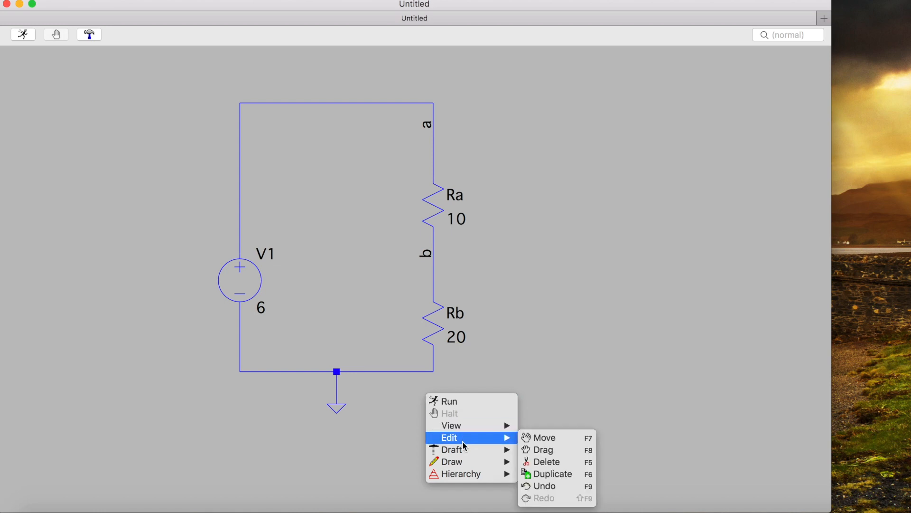
mouse_move(463, 449)
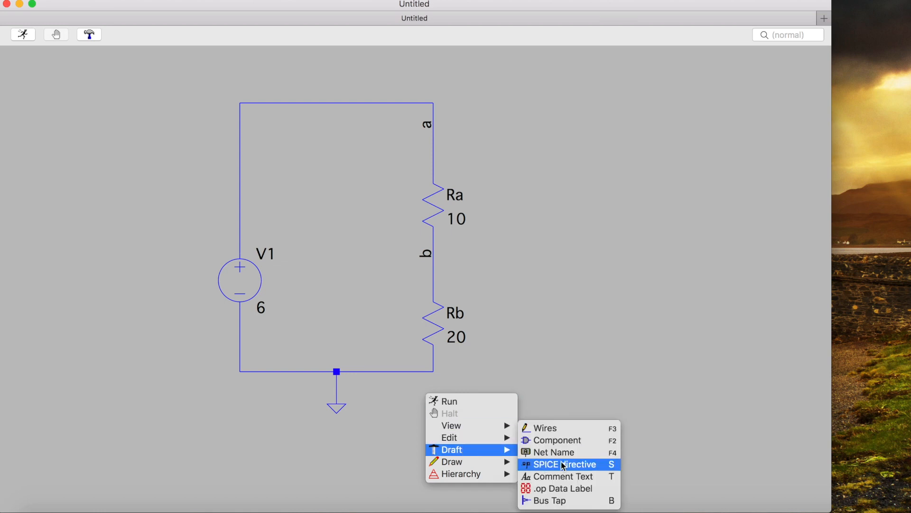
left_click(602, 463)
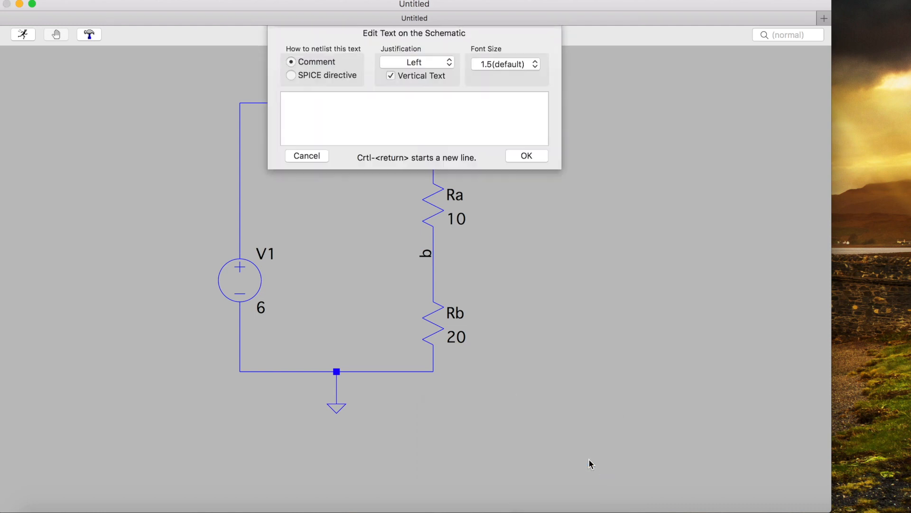
right_click(308, 110)
mouse_move(355, 151)
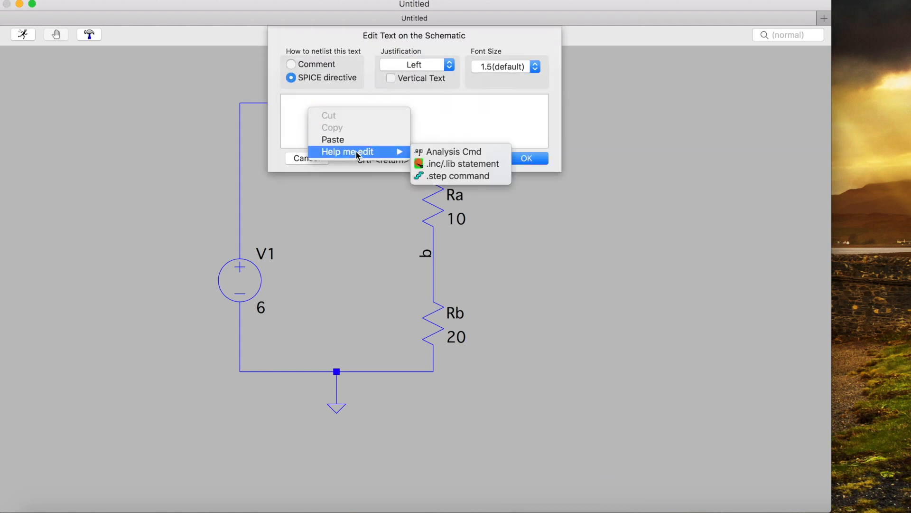
left_click(480, 153)
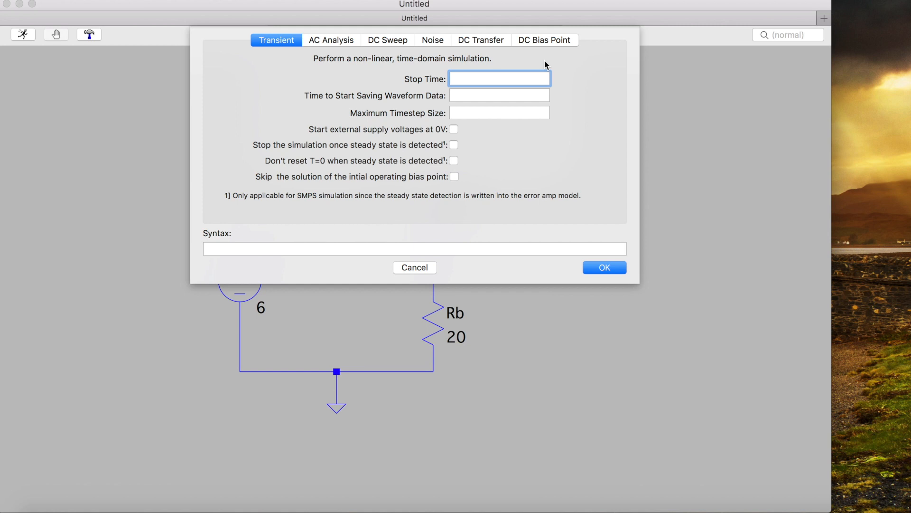
left_click(545, 40)
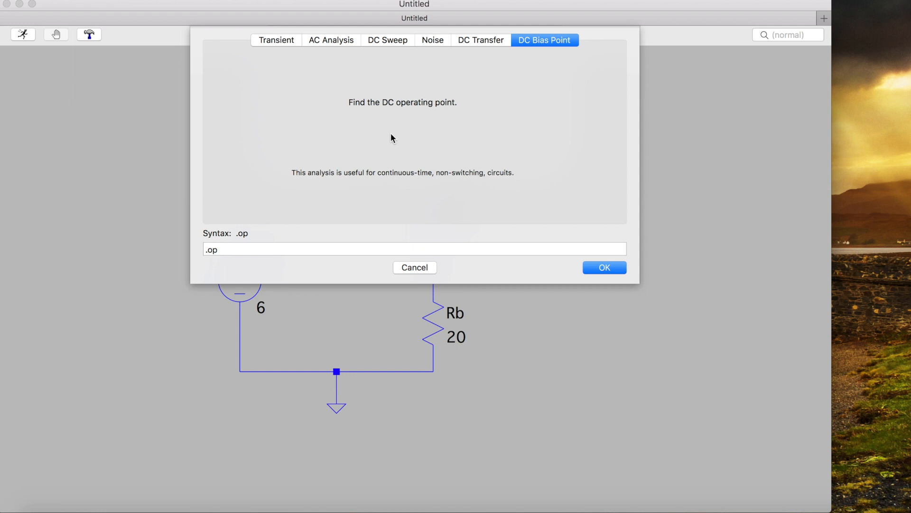
left_click(603, 269)
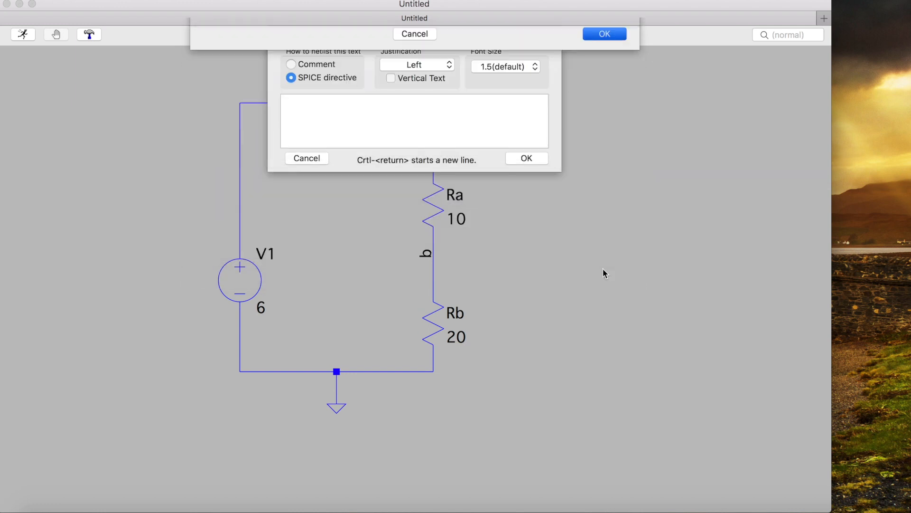
left_click(526, 159)
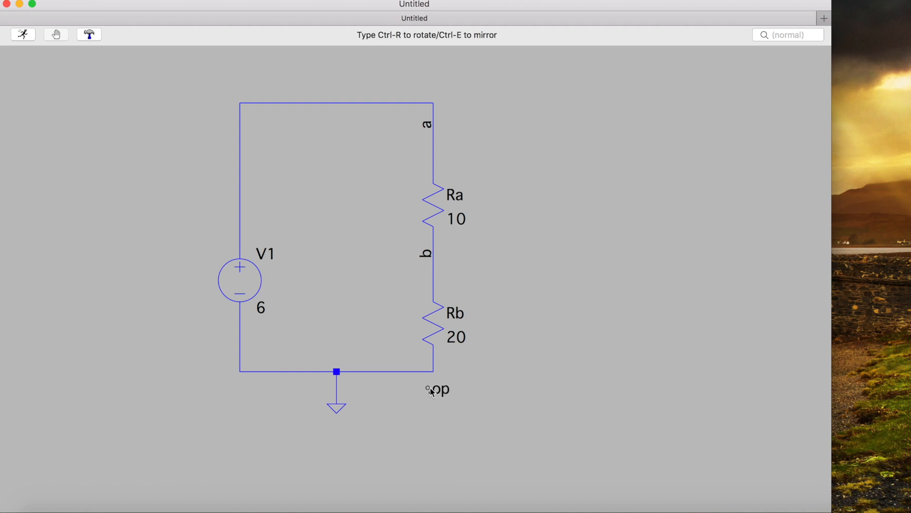
left_click(244, 393)
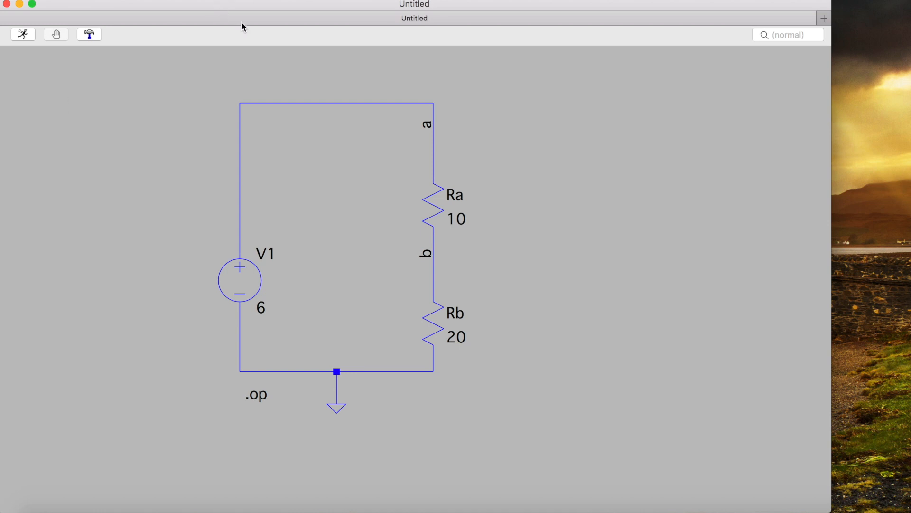
Run the simulation with the schematic window narrowed, and place the resulting waveform window beside the circuit
left_click_drag(831, 134, 646, 151)
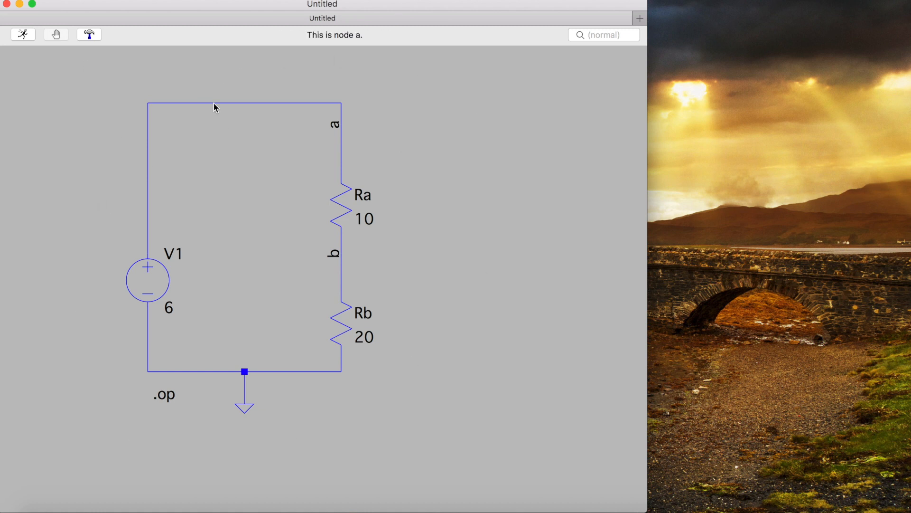
left_click(24, 36)
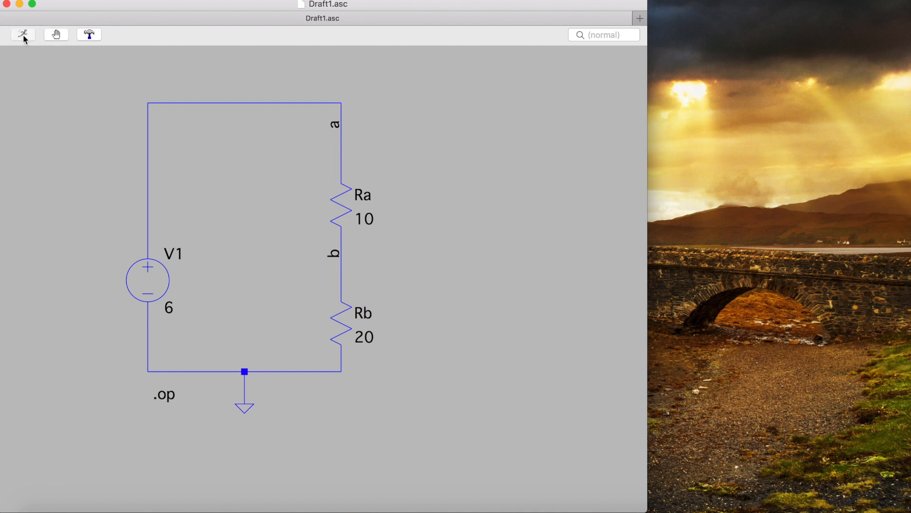
left_click_drag(142, 236, 642, 59)
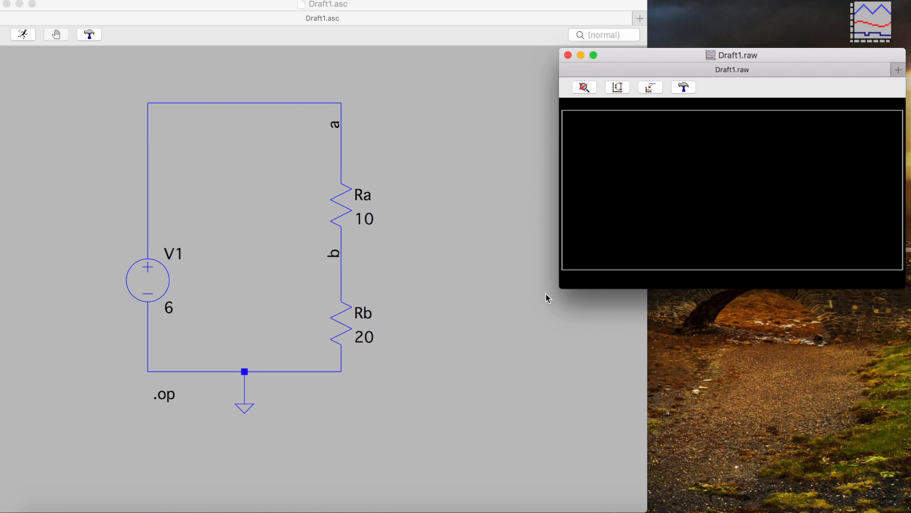
Plot the voltages V(a) and V(b) by probing the wires at nodes a and b, and show the waveform window
left_click(436, 139)
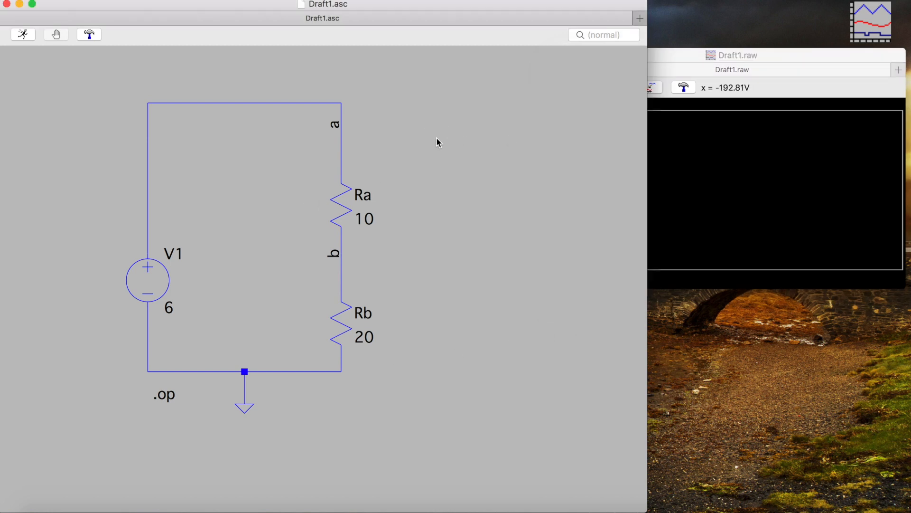
left_click(342, 141)
left_click(802, 200)
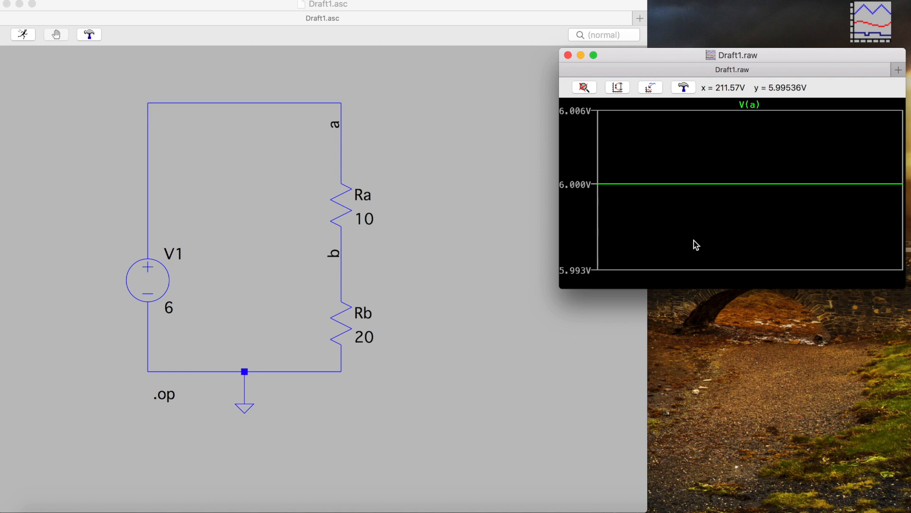
left_click(345, 263)
left_click(344, 260)
left_click(741, 240)
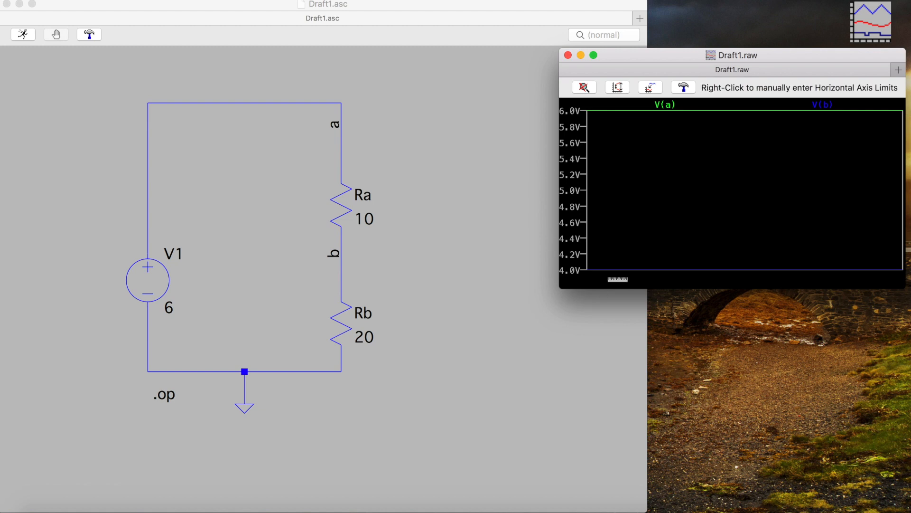
Plot the current through resistor Ra alongside the node voltages and bring the waveform window to the front
left_click(415, 265)
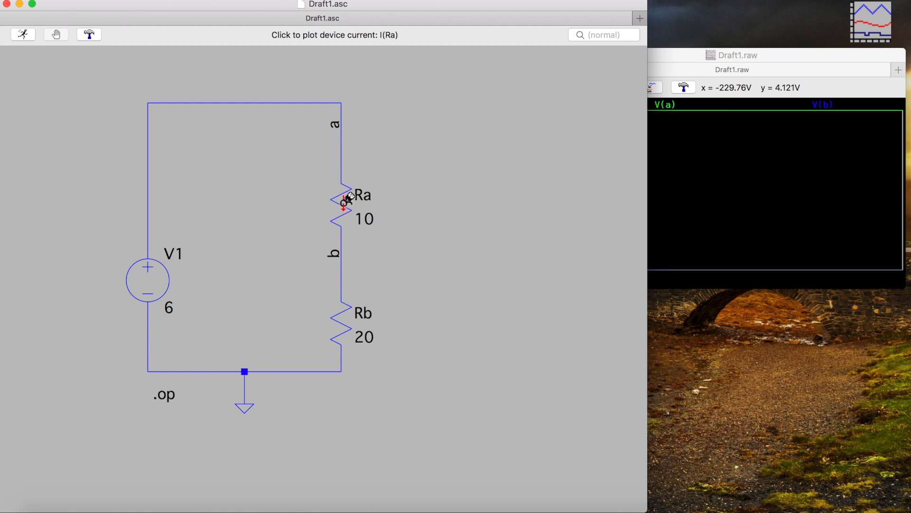
left_click(348, 198)
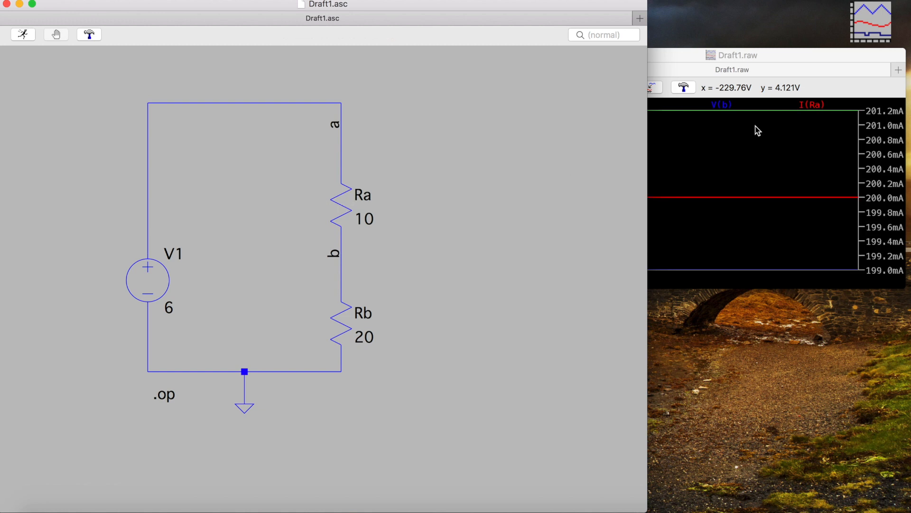
left_click(782, 57)
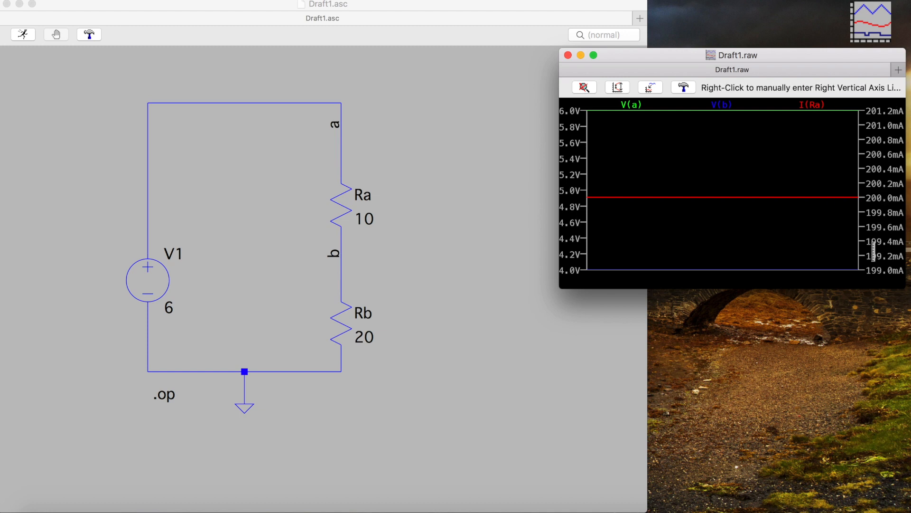
right_click(572, 175)
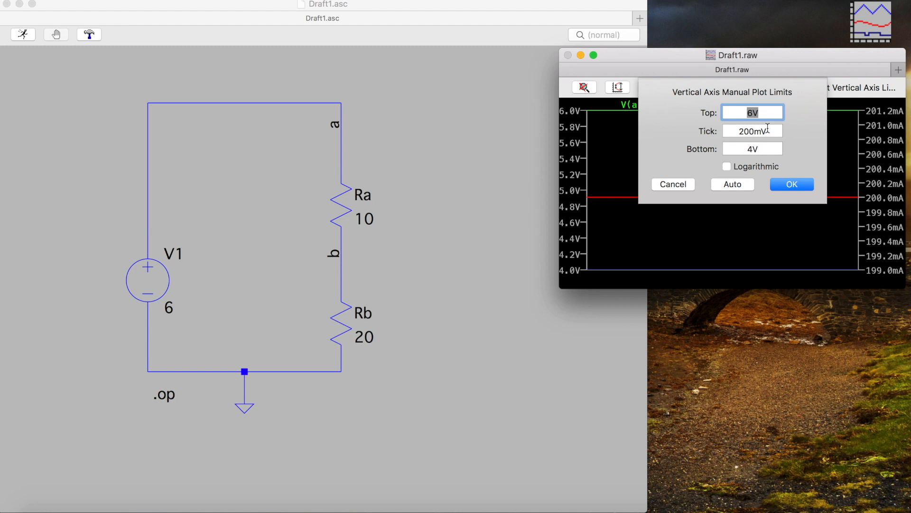
double_click(750, 130)
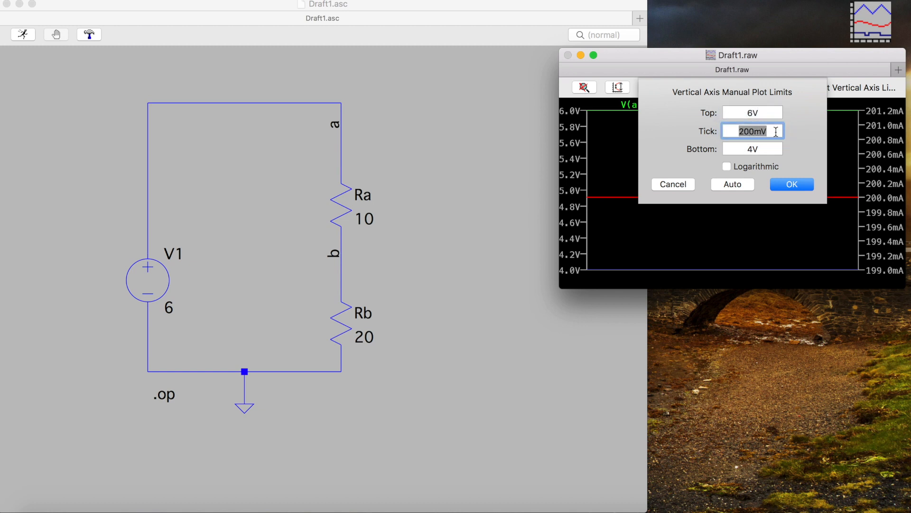
left_click(678, 184)
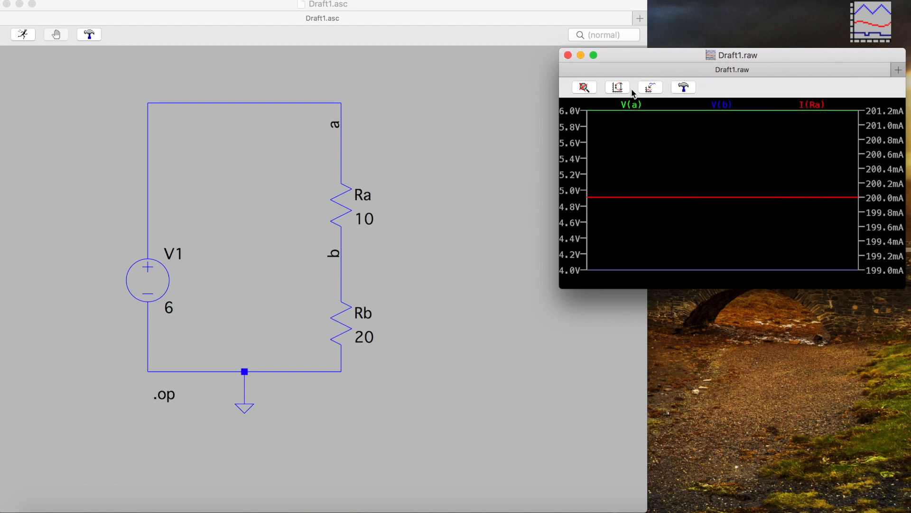
Show the grid in the waveform plot of V(a), V(b) and I(Ra)
right_click(679, 168)
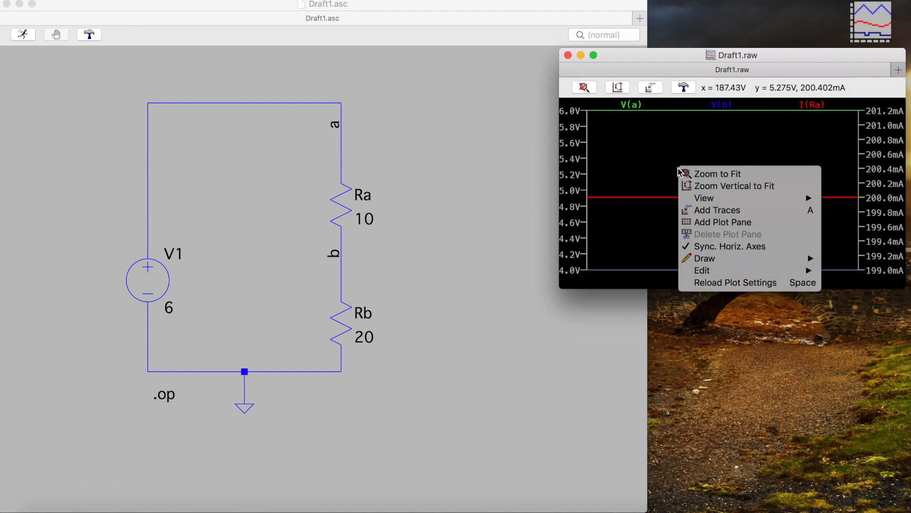
mouse_move(709, 200)
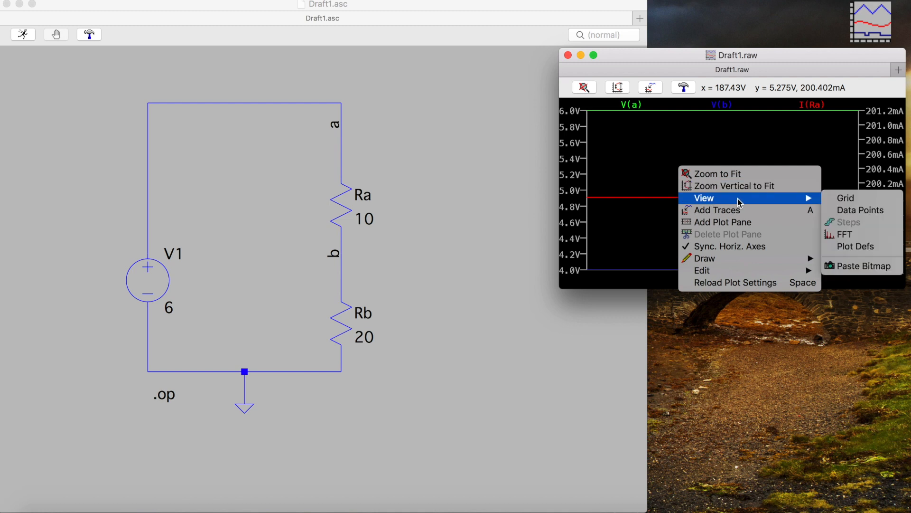
right_click(653, 152)
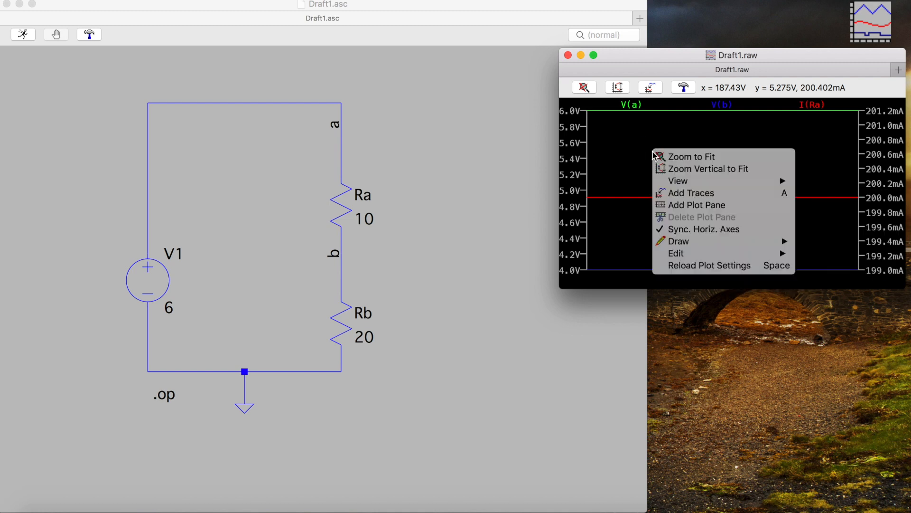
mouse_move(681, 187)
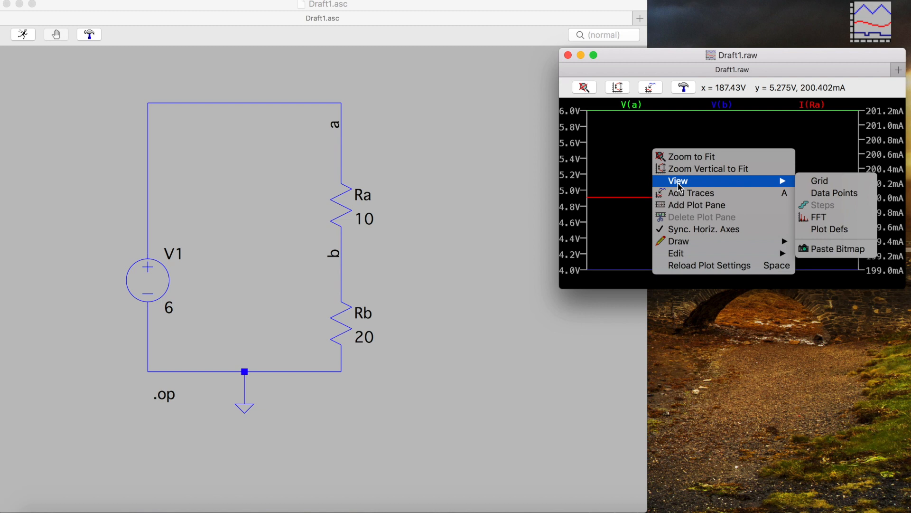
left_click(828, 186)
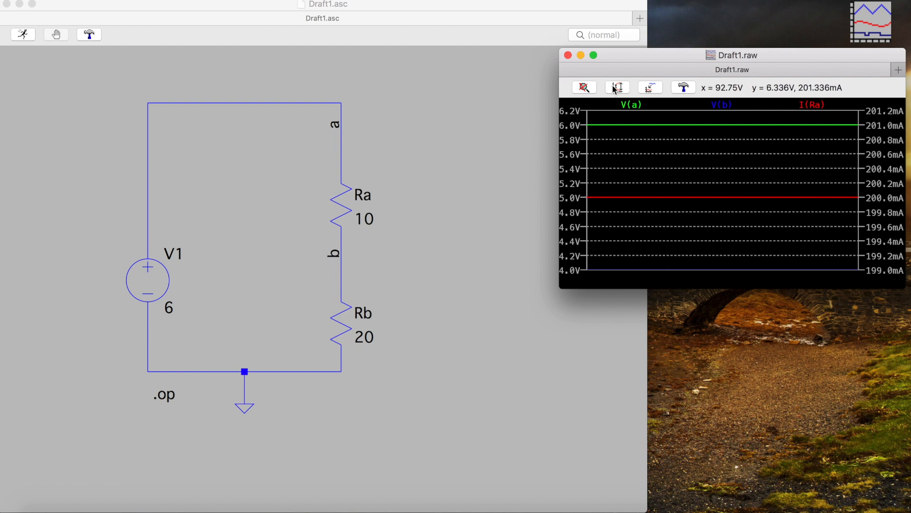
Close the waveform window, widen the schematic window, and set the DC value of voltage source V1 to the parameter {c}
left_click(568, 55)
left_click_drag(647, 143, 861, 140)
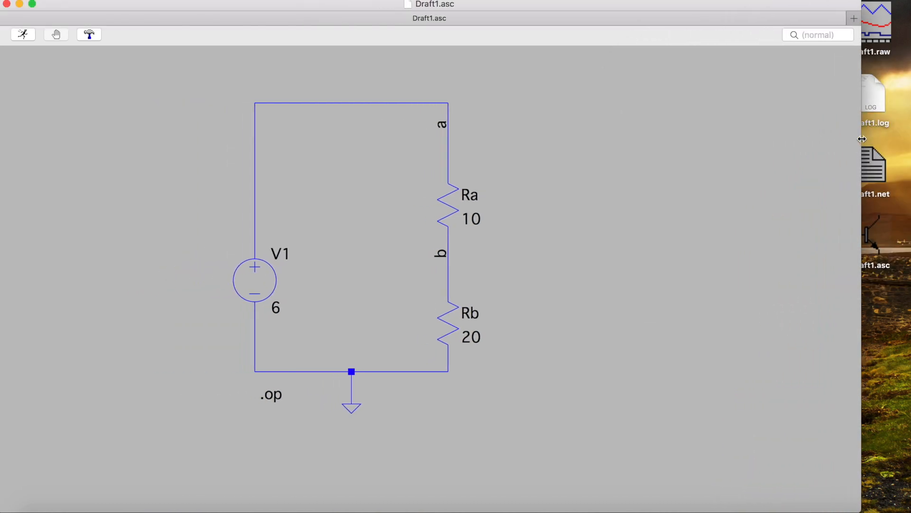
right_click(259, 280)
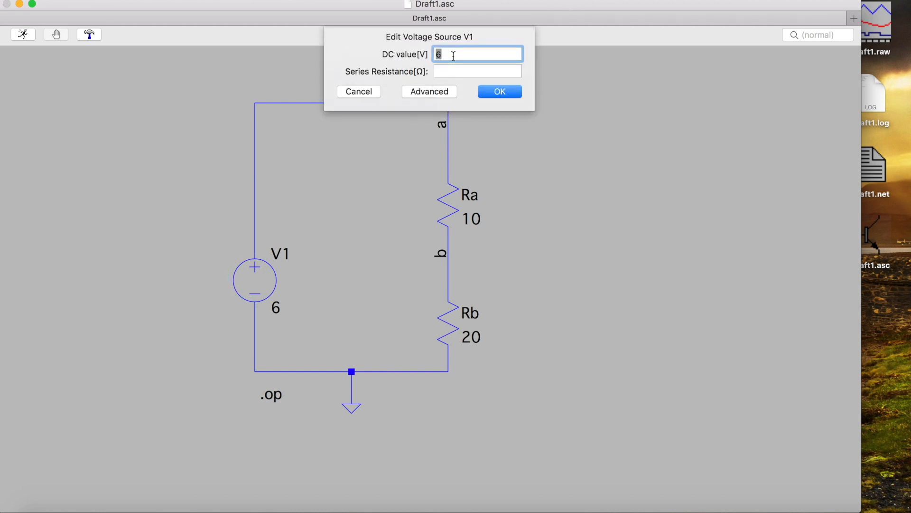
type("{}")
type("c")
key("Return")
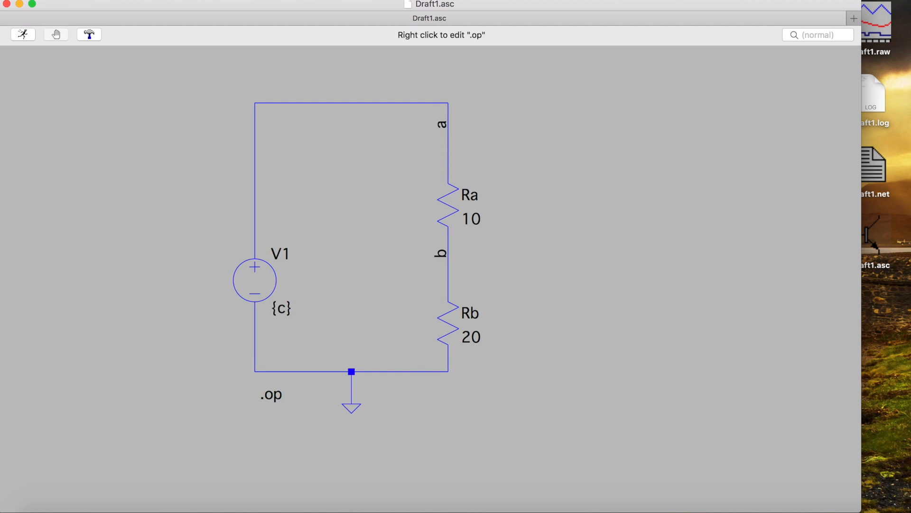
Clear the text of the .op directive and open the .step command helper for it, keeping the sweep linear
right_click(271, 394)
key("super+a")
key("BackSpace")
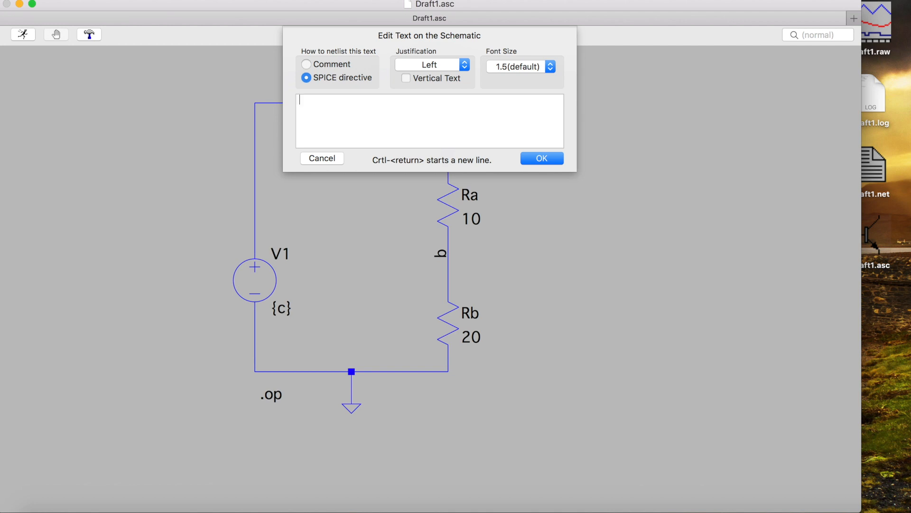
right_click(303, 101)
mouse_move(356, 143)
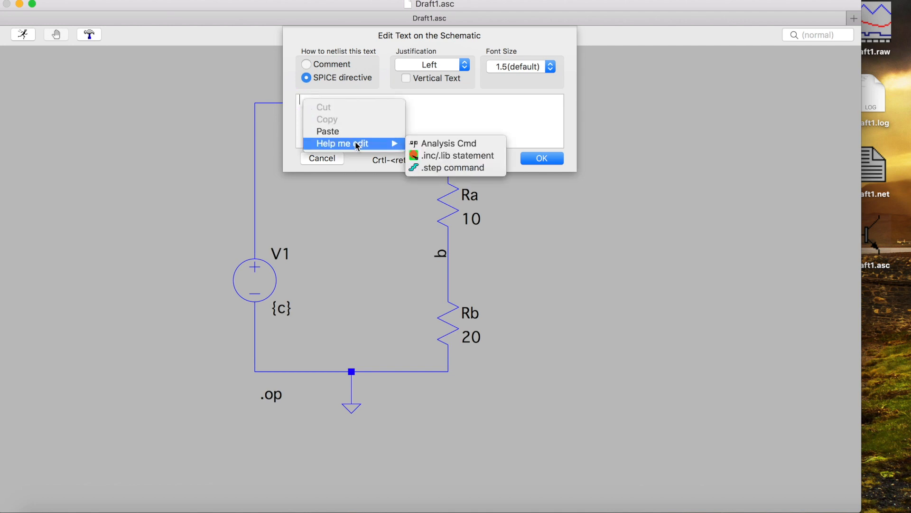
left_click(480, 168)
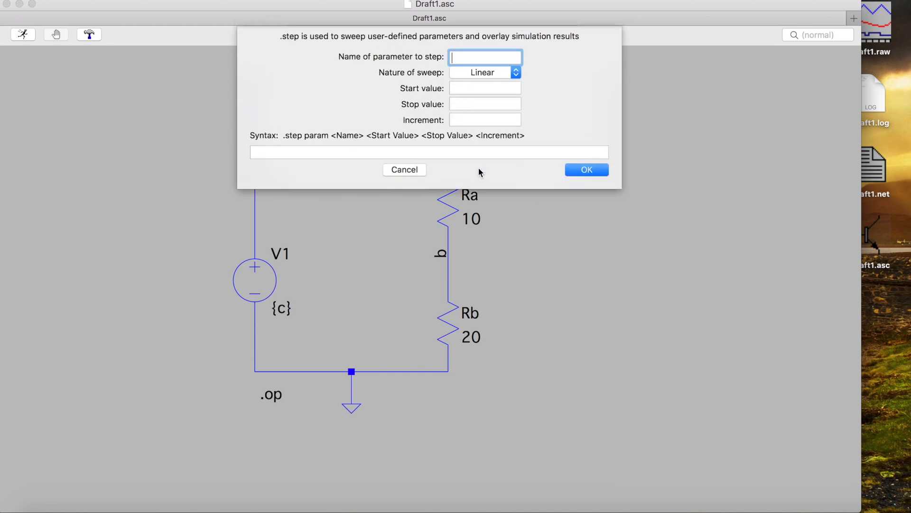
left_click(481, 72)
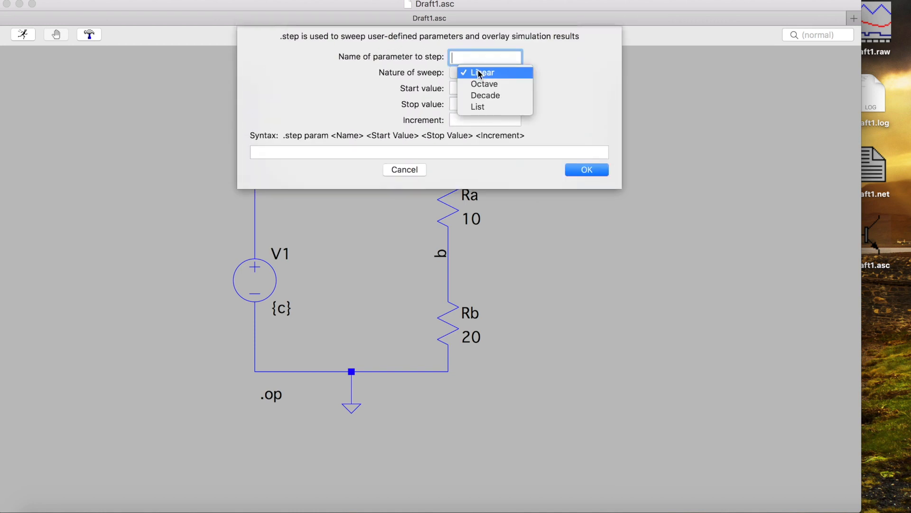
left_click(433, 68)
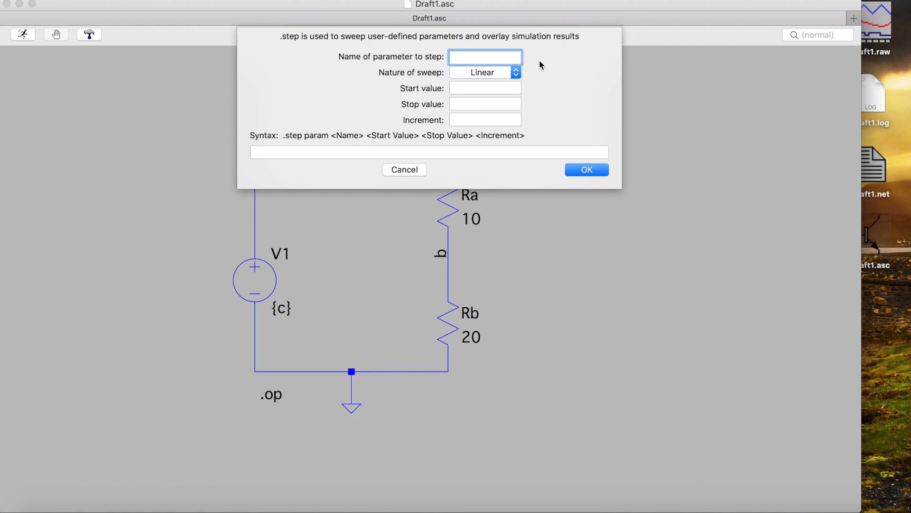
Define a linear .step sweep of parameter c with start value 2, stop value 6 and increment 1
type("c")
left_click(486, 73)
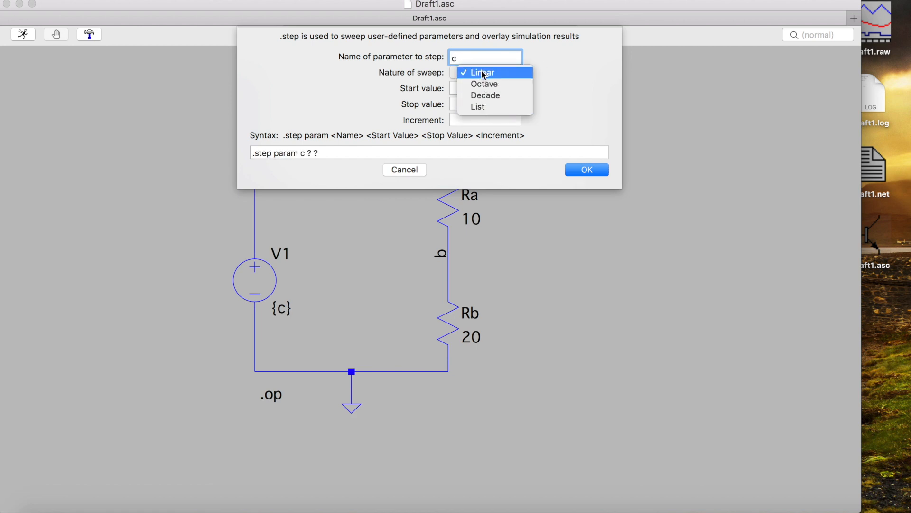
left_click(483, 74)
left_click(457, 89)
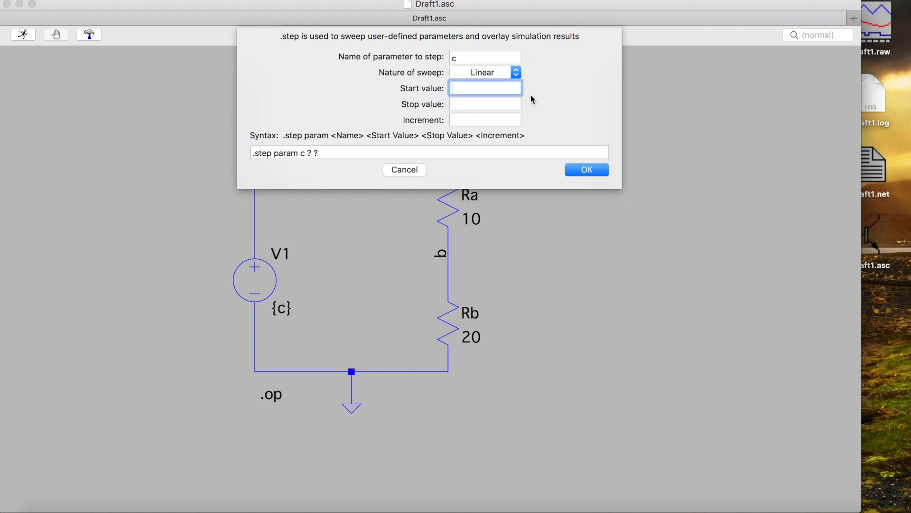
type("2")
left_click(481, 105)
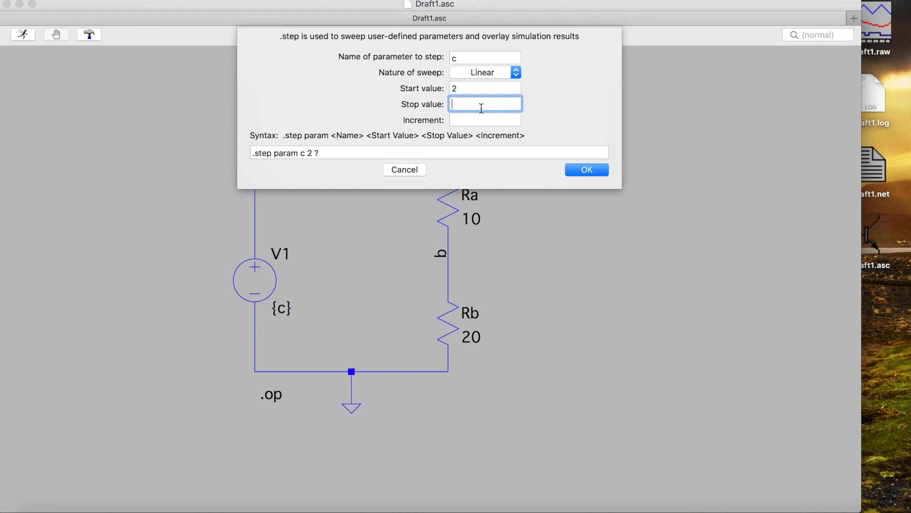
type("6")
key("Tab")
type("1")
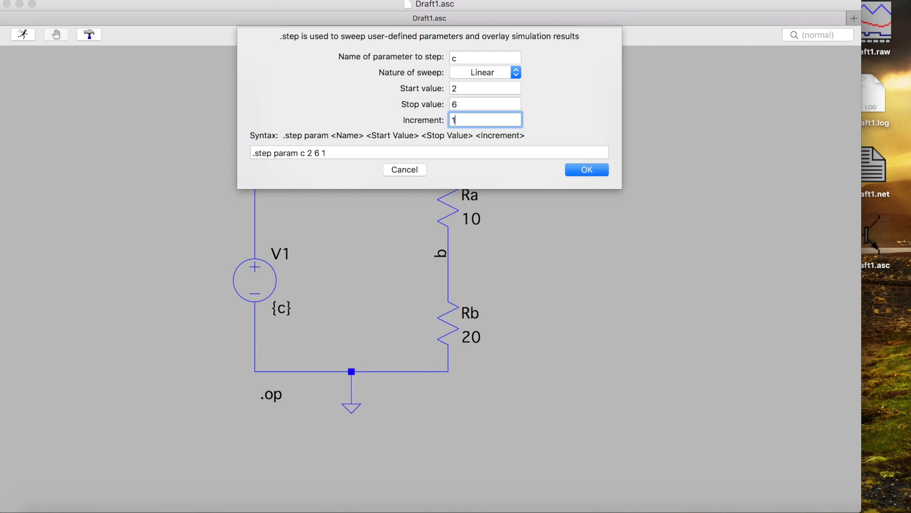
left_click(591, 171)
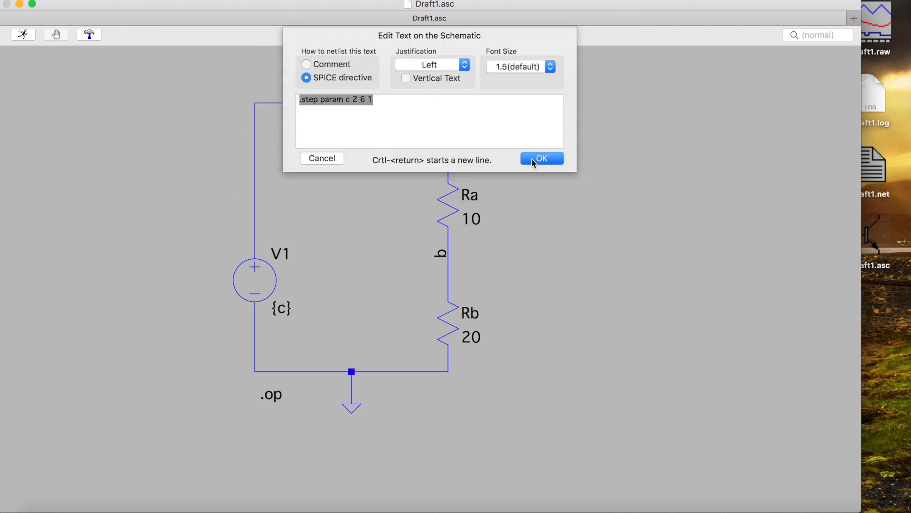
Add .op on a new line below the .step statement in the SPICE directive
left_click(317, 113)
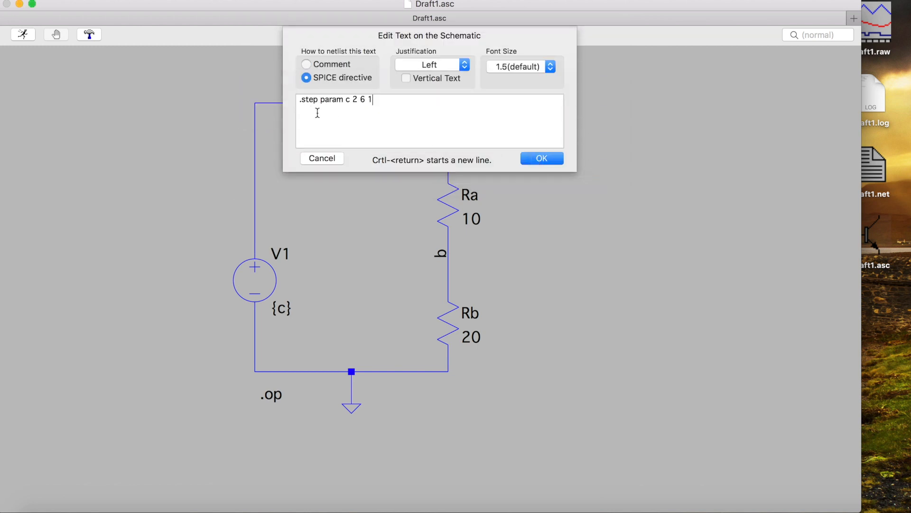
key("Return")
left_click(405, 58)
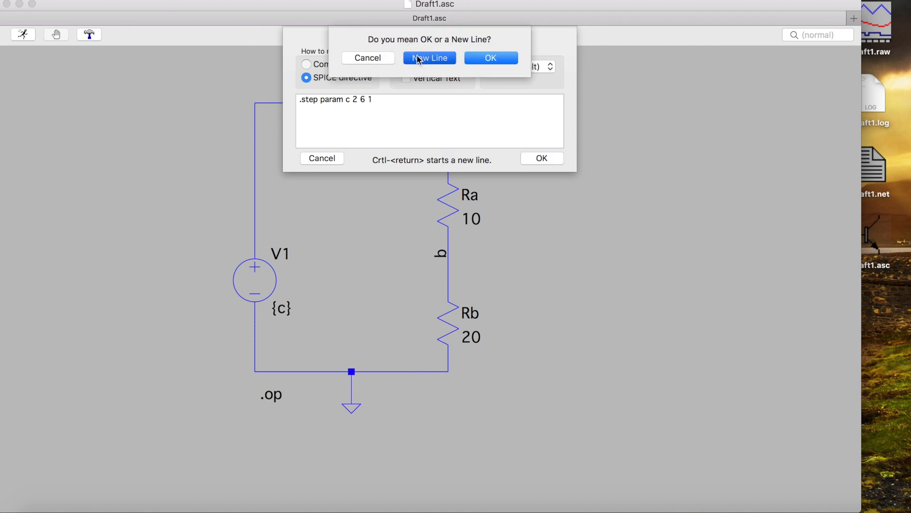
type(".op")
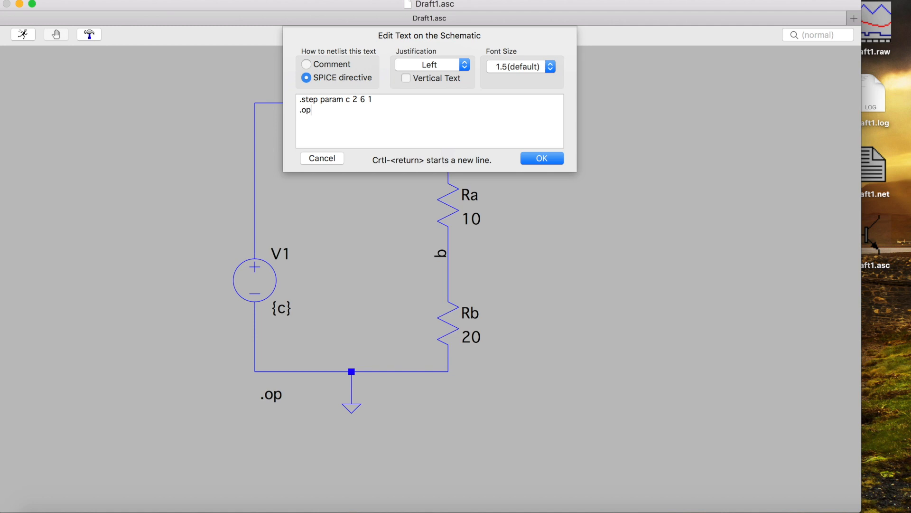
left_click_drag(387, 100, 300, 97)
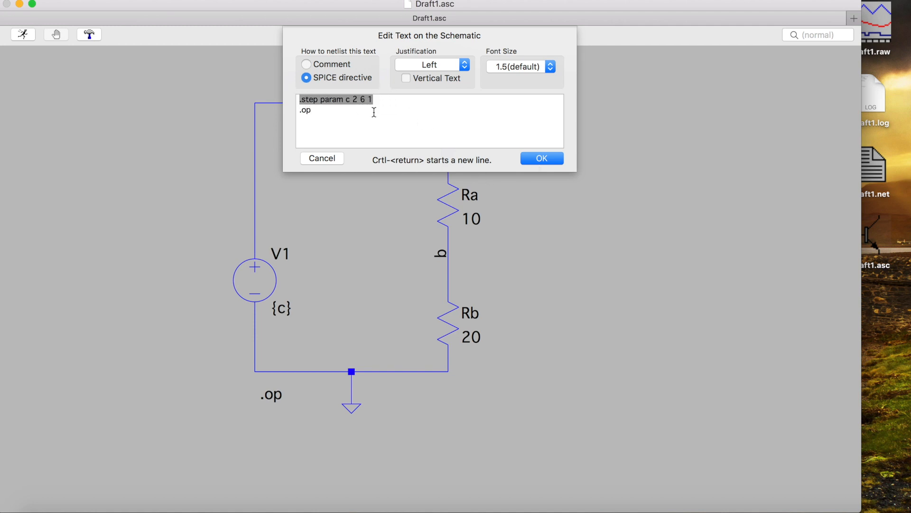
left_click(334, 111)
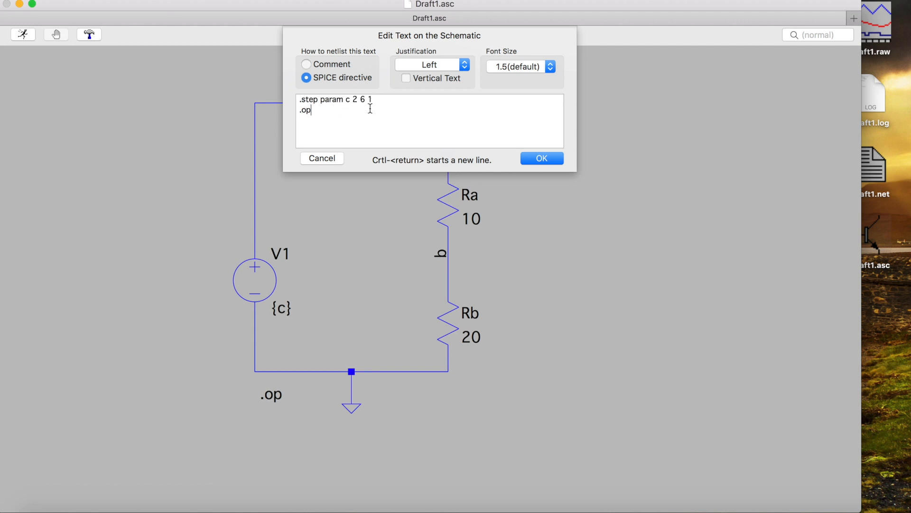
double_click(315, 111)
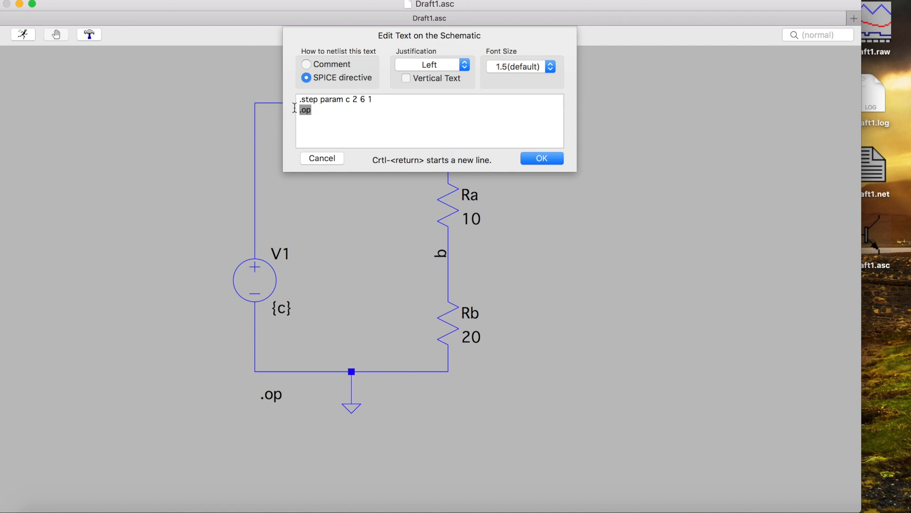
right_click(323, 111)
mouse_move(399, 153)
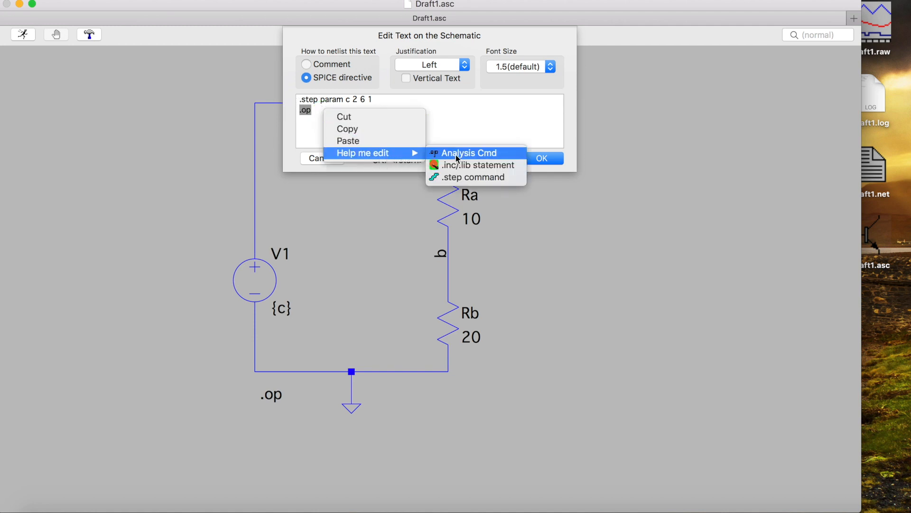
left_click(311, 113)
left_click(319, 111)
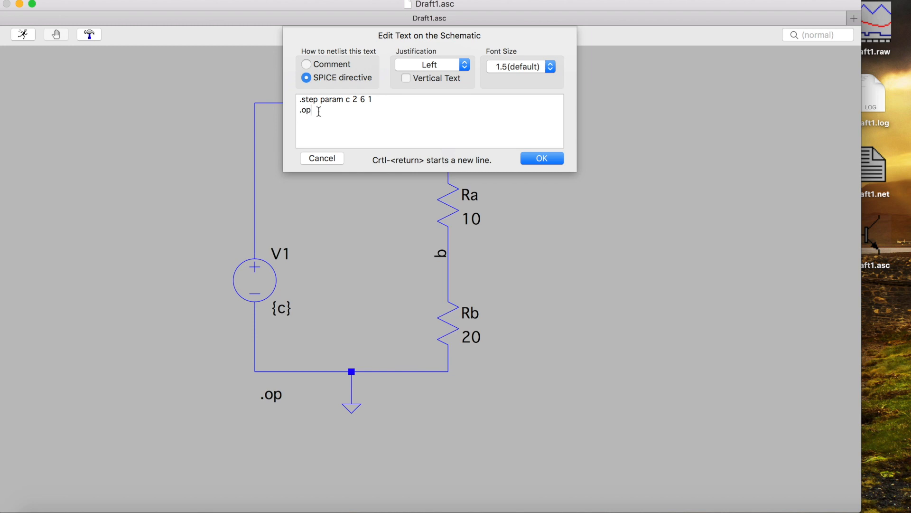
Apply the edited directive and run the simulation, arranging the waveform window beside the narrowed schematic
left_click(551, 158)
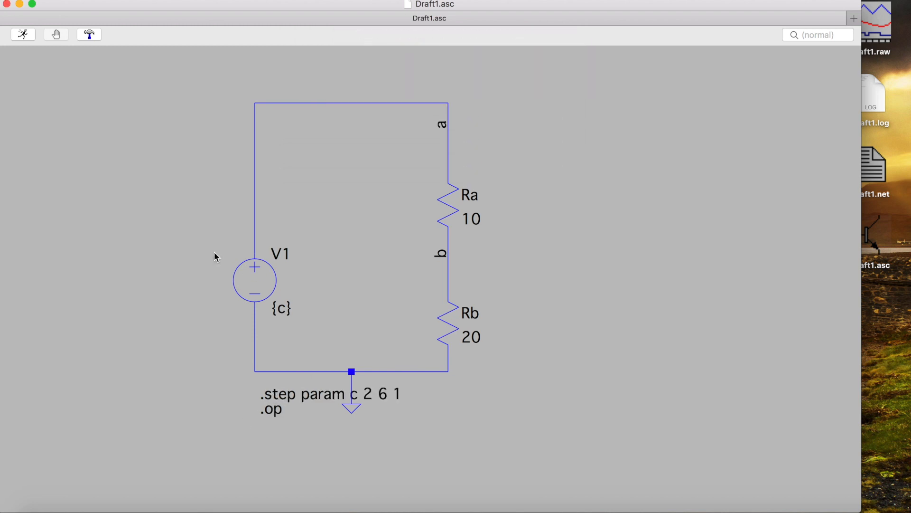
left_click(23, 35)
left_click_drag(126, 244, 597, 35)
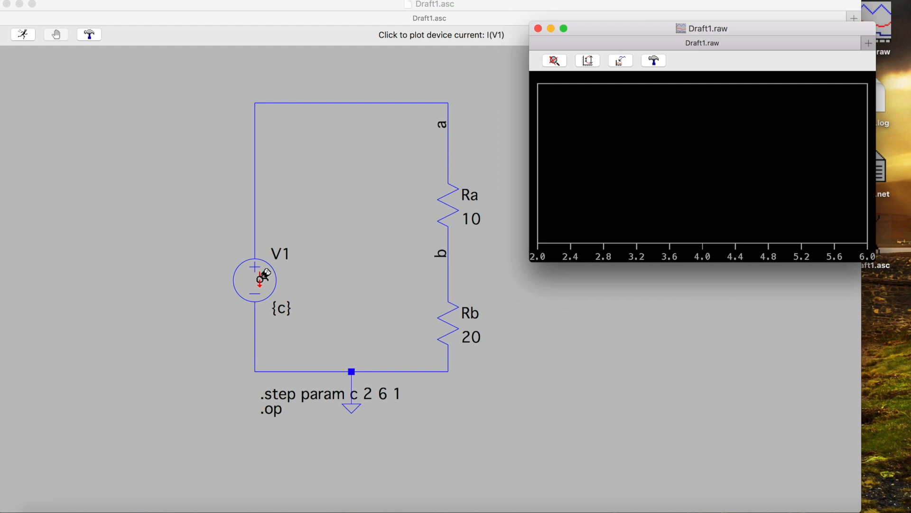
left_click(862, 352)
left_click_drag(862, 352, 530, 370)
left_click(663, 195)
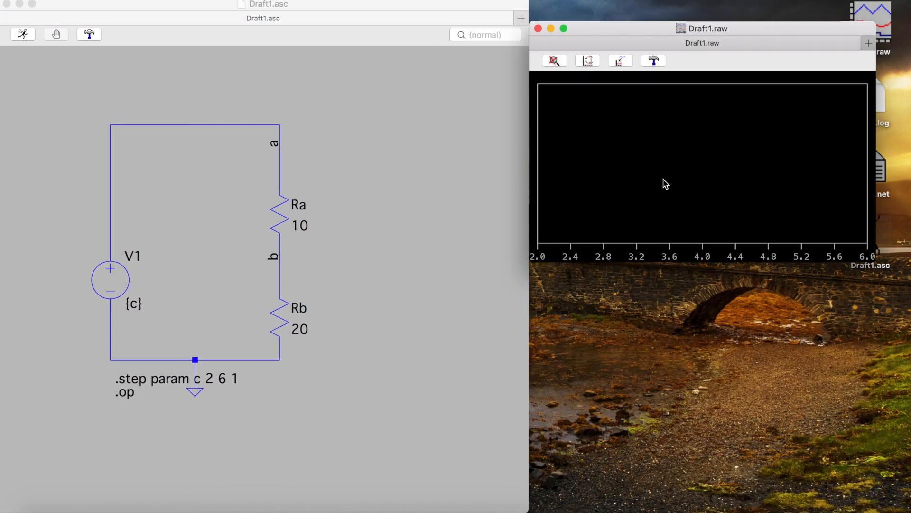
Plot V(a) and V(b) against the swept parameter by probing the wires at nodes a and b
left_click(212, 131)
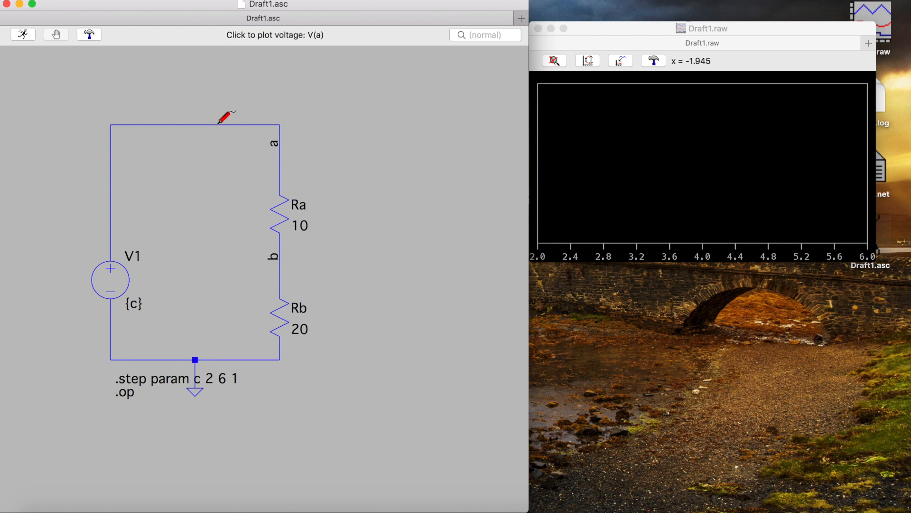
left_click(218, 125)
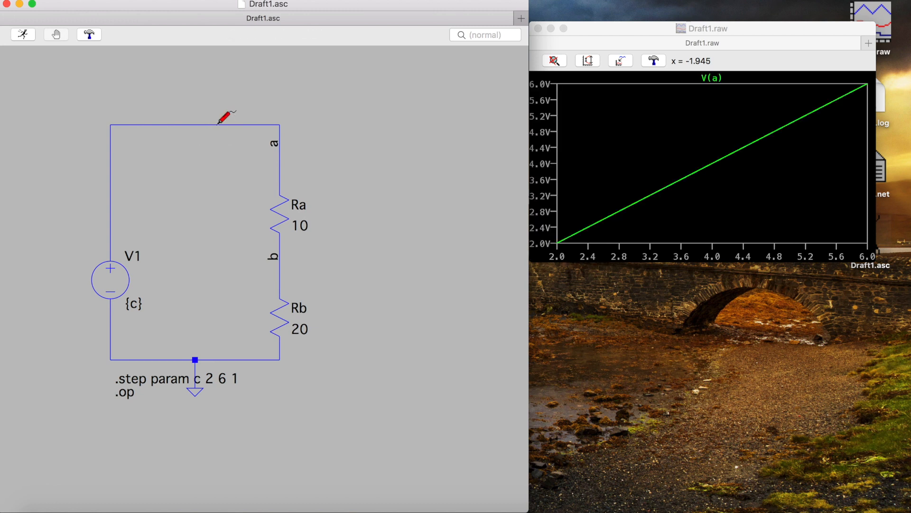
left_click(282, 253)
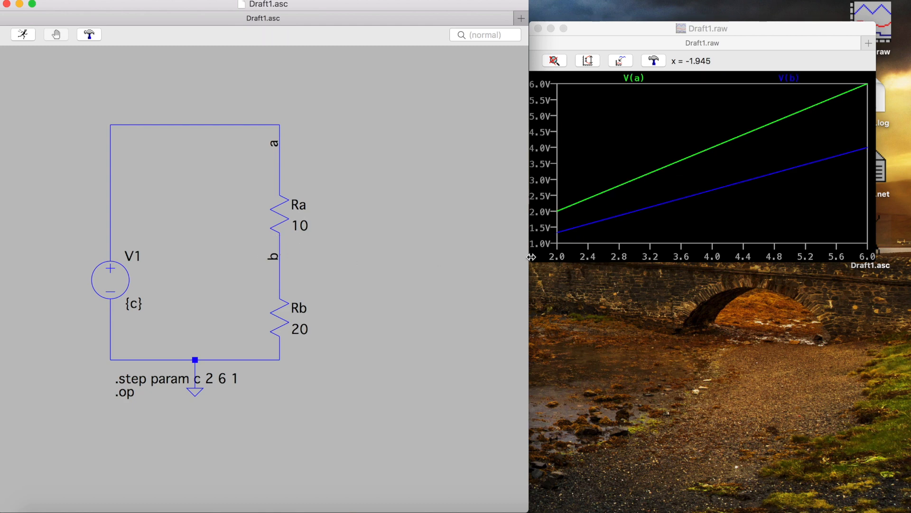
Enlarge the waveform window and add an empty second plot pane above the V(a) and V(b) plot
left_click(619, 144)
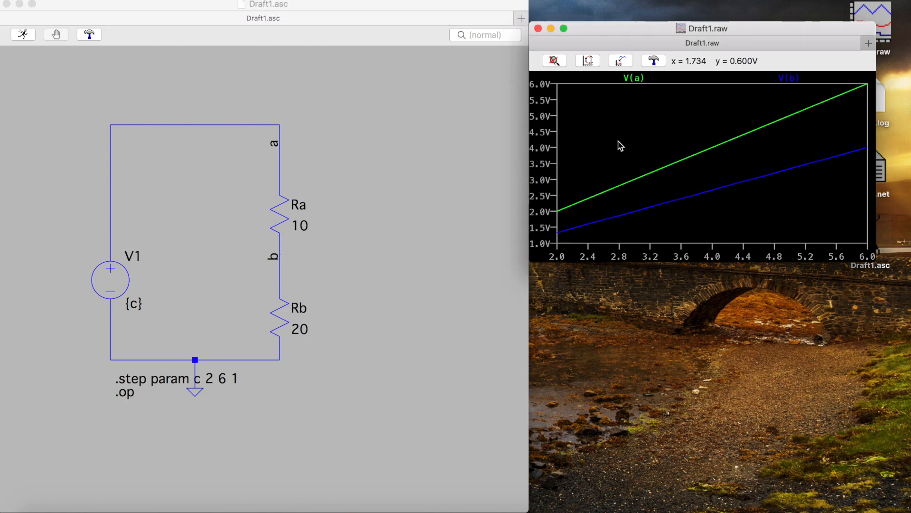
left_click_drag(669, 262, 670, 349)
left_click_drag(530, 235, 403, 234)
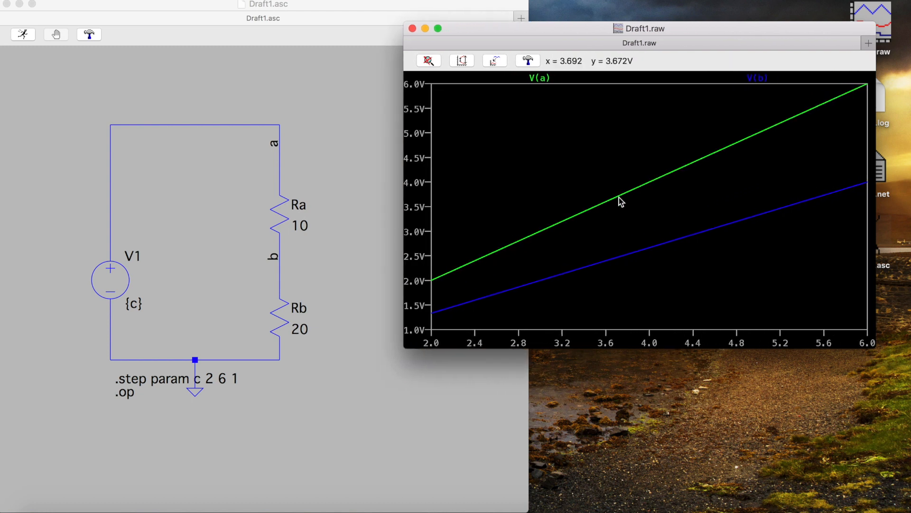
right_click(575, 158)
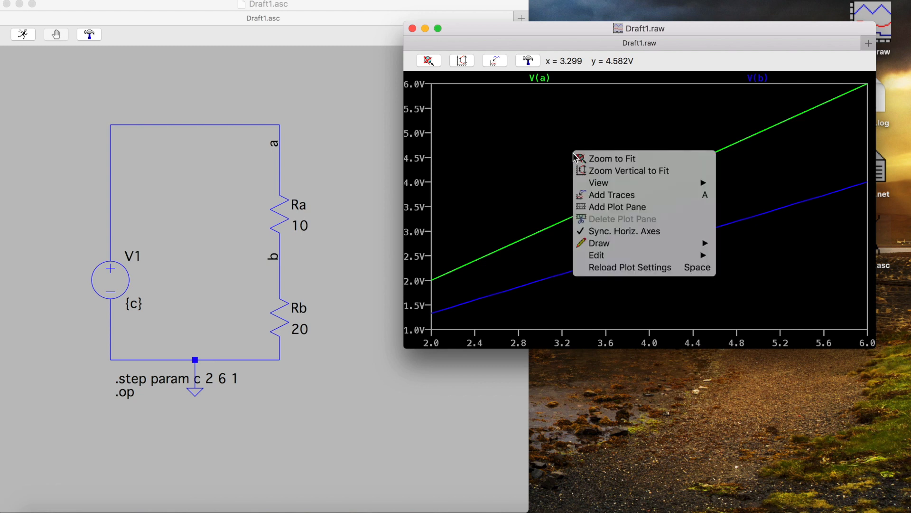
left_click(621, 210)
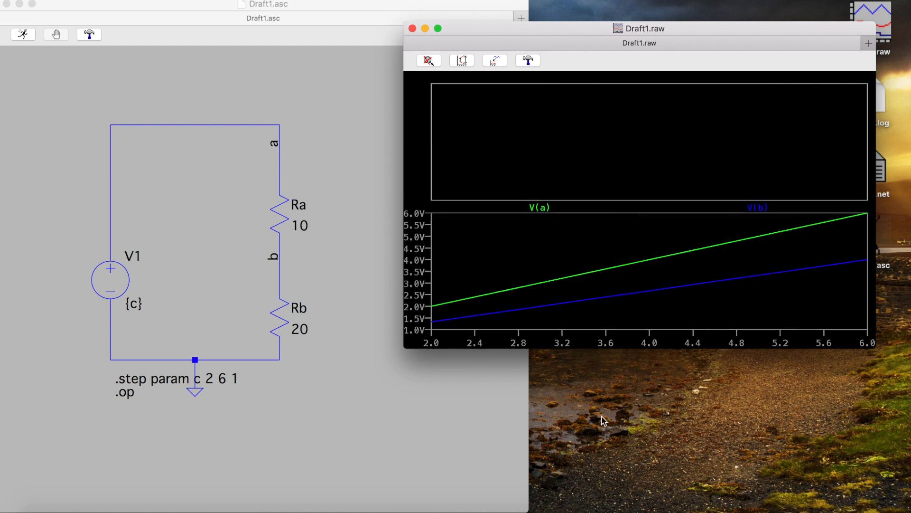
left_click_drag(634, 349, 633, 395)
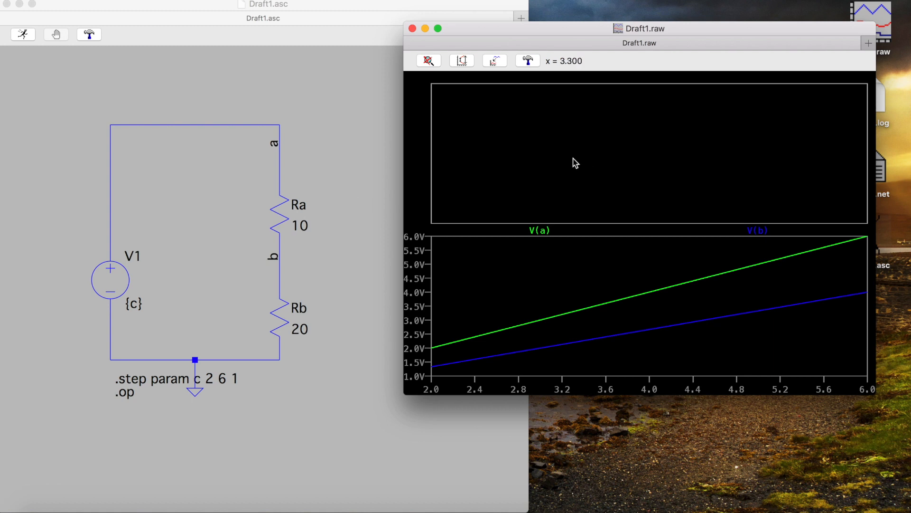
Plot the expression V(a)/I(Rb) as a trace in the empty upper pane
right_click(547, 131)
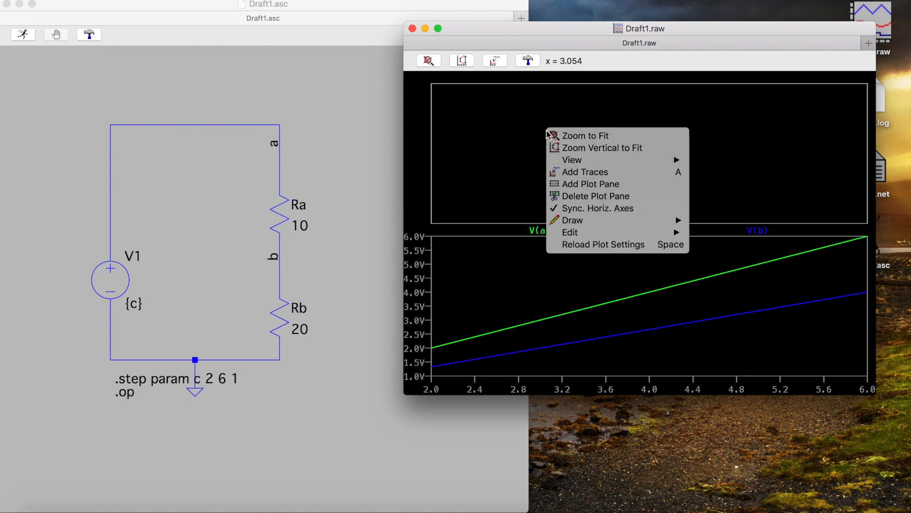
left_click(582, 176)
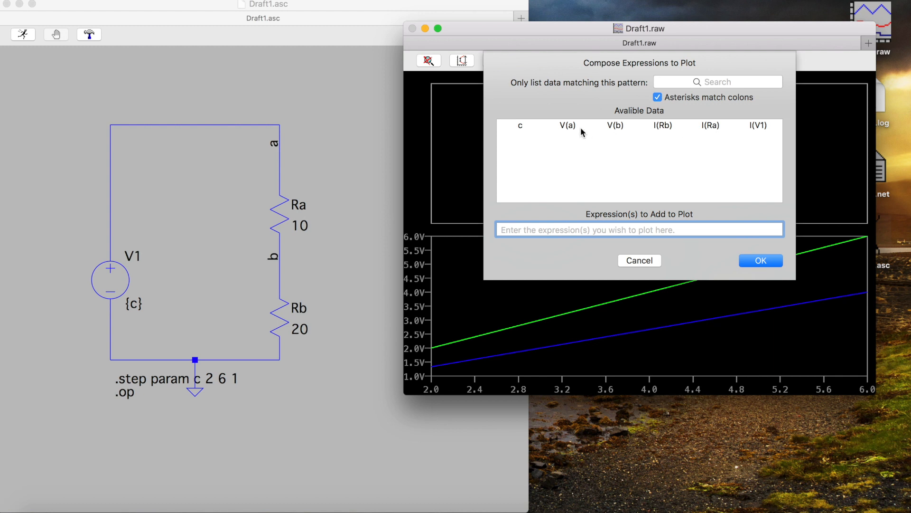
left_click(567, 126)
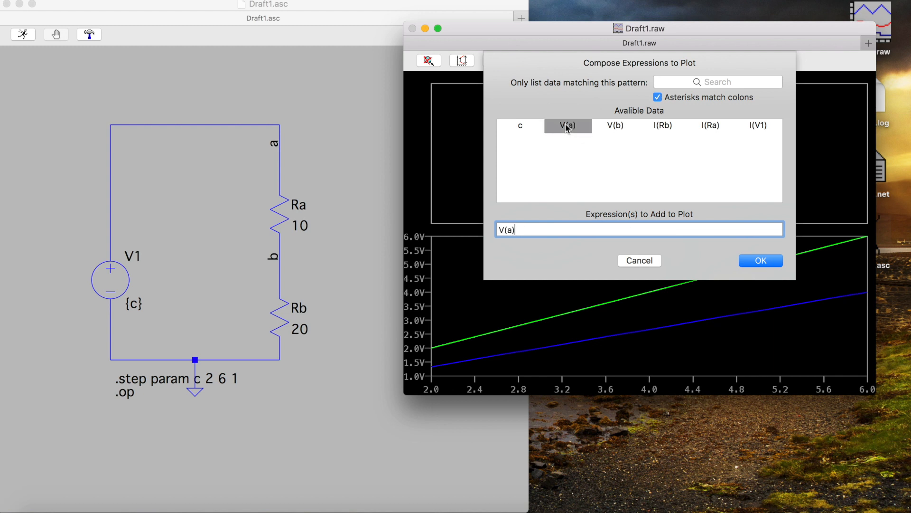
type("/")
left_click(669, 126)
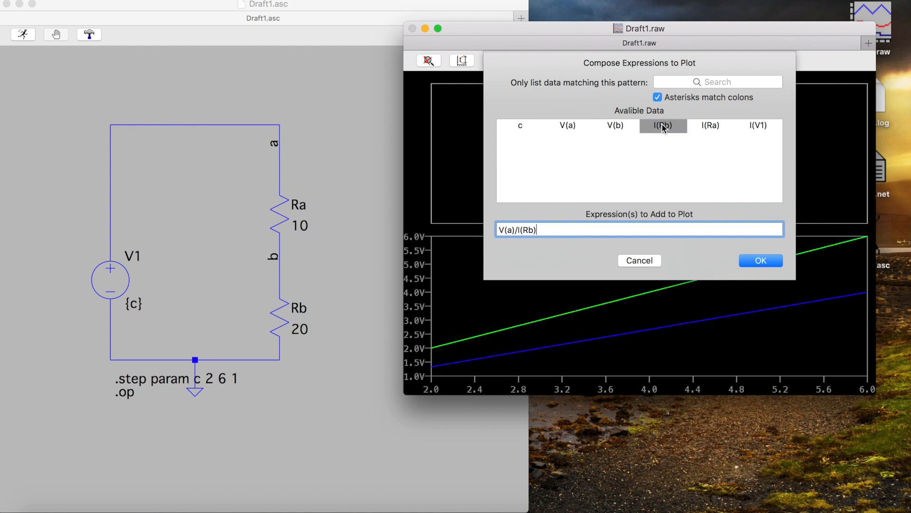
left_click(748, 263)
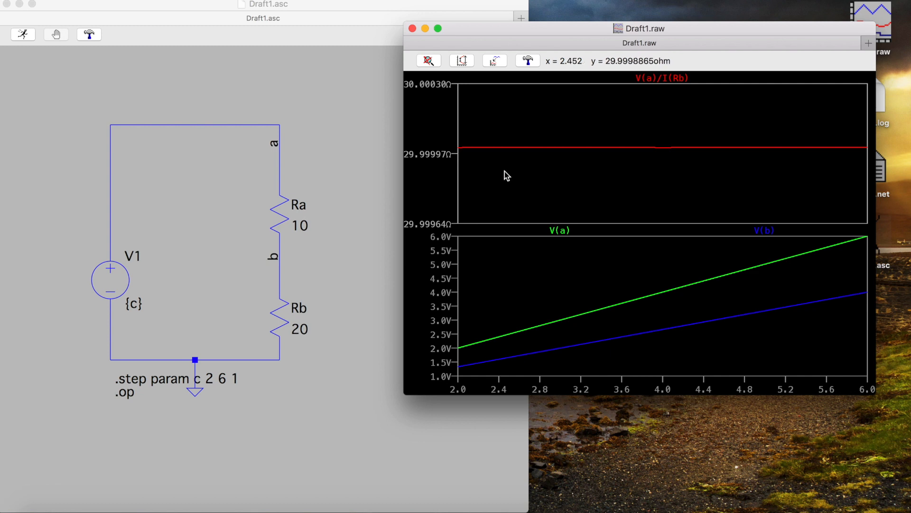
Move the waveform window to the screen's upper edge and make it taller to enlarge both plot panes
left_click_drag(550, 29, 568, 4)
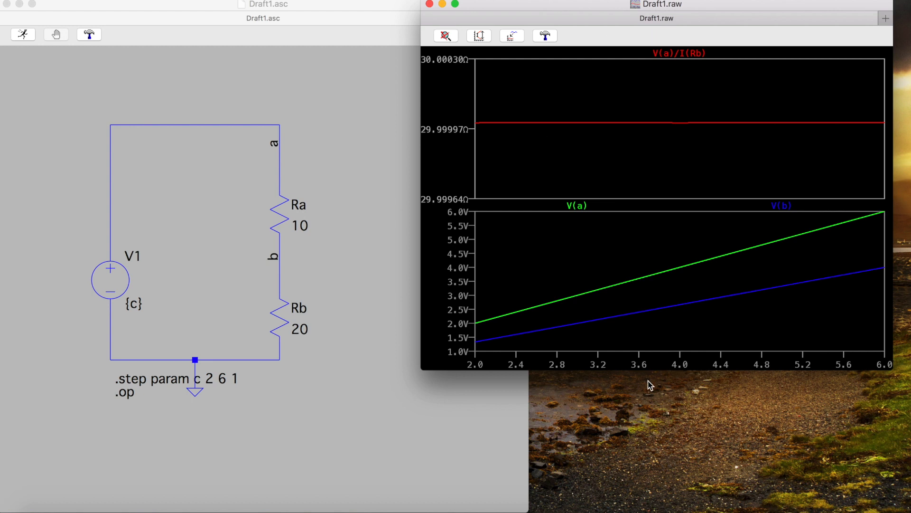
left_click_drag(647, 370, 647, 439)
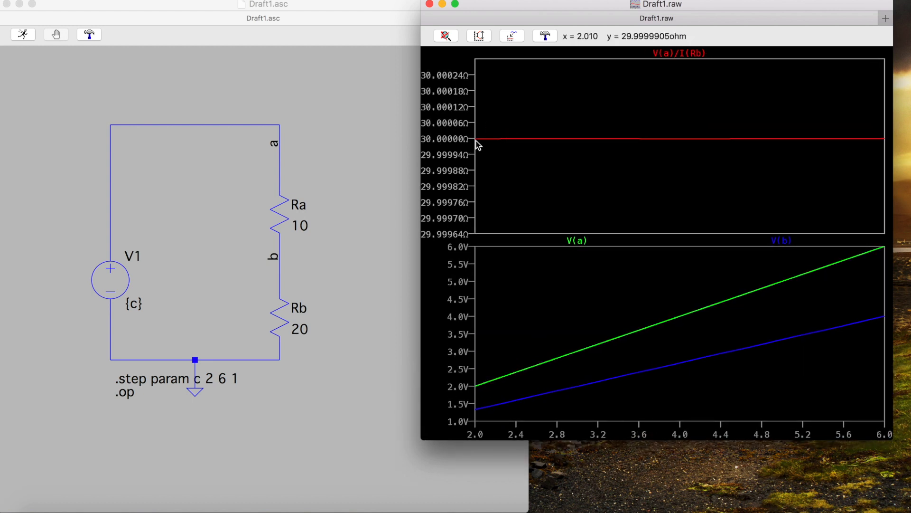
right_click(638, 168)
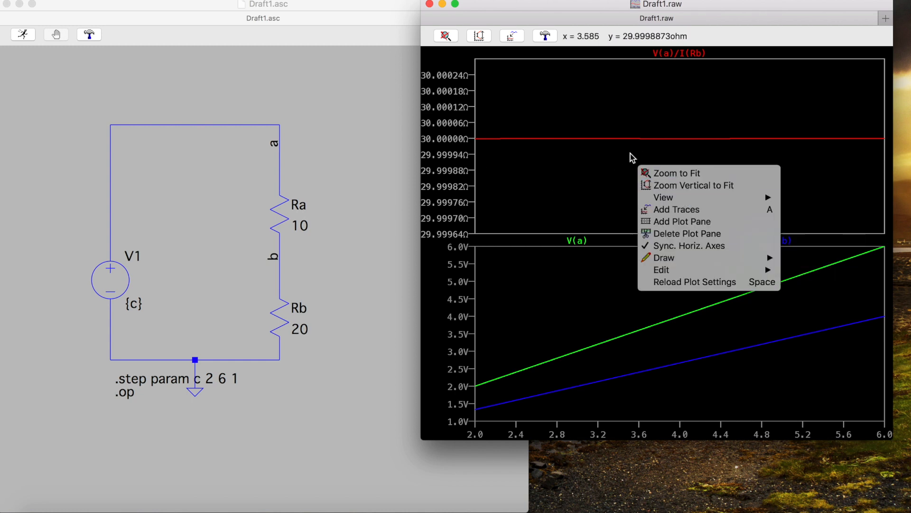
left_click(599, 151)
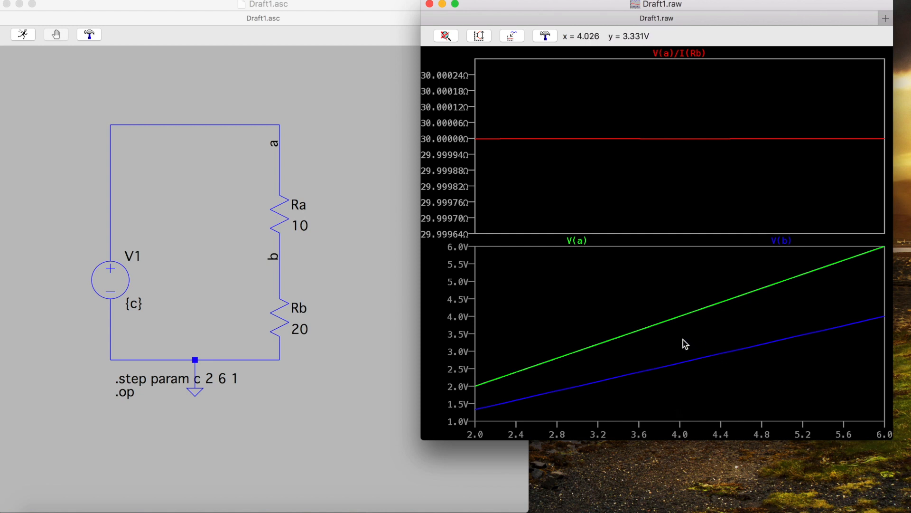
Attach a cursor to the V(b) trace and read its voltage at swept values of about 4.21 and about 3.37
right_click(781, 241)
left_click(662, 109)
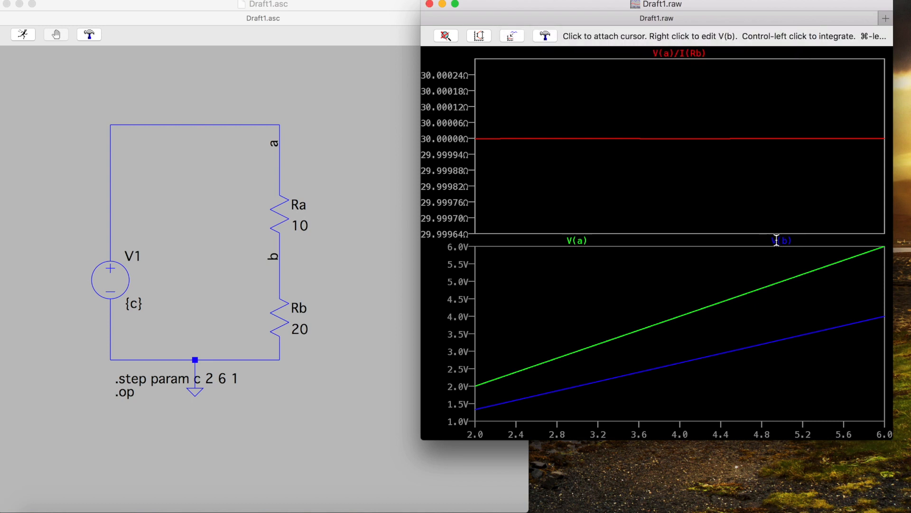
left_click(779, 241)
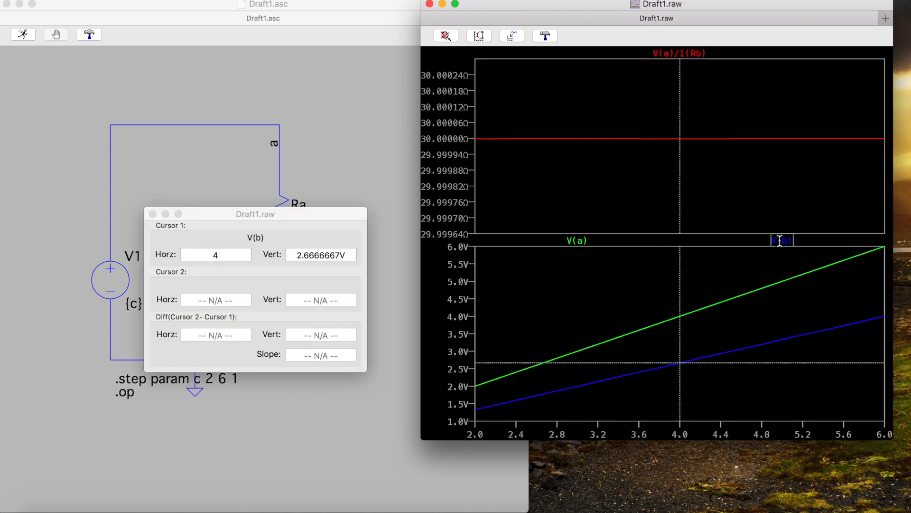
left_click_drag(227, 217, 325, 237)
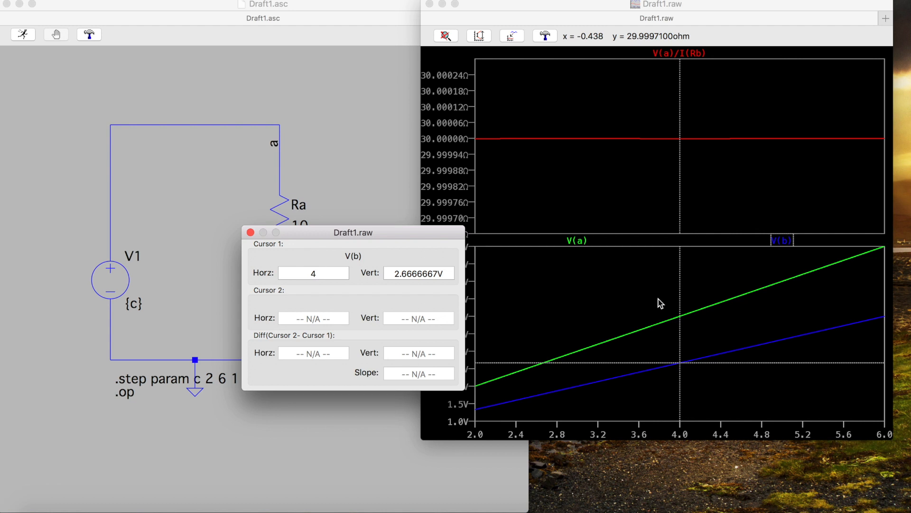
left_click(680, 290)
left_click_drag(679, 287, 701, 296)
left_click_drag(342, 231, 311, 232)
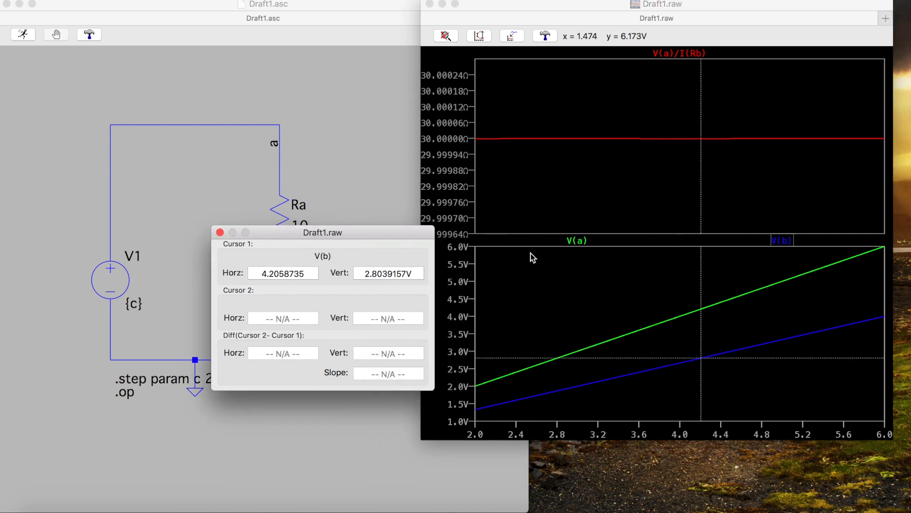
left_click(702, 258)
left_click_drag(702, 260, 616, 330)
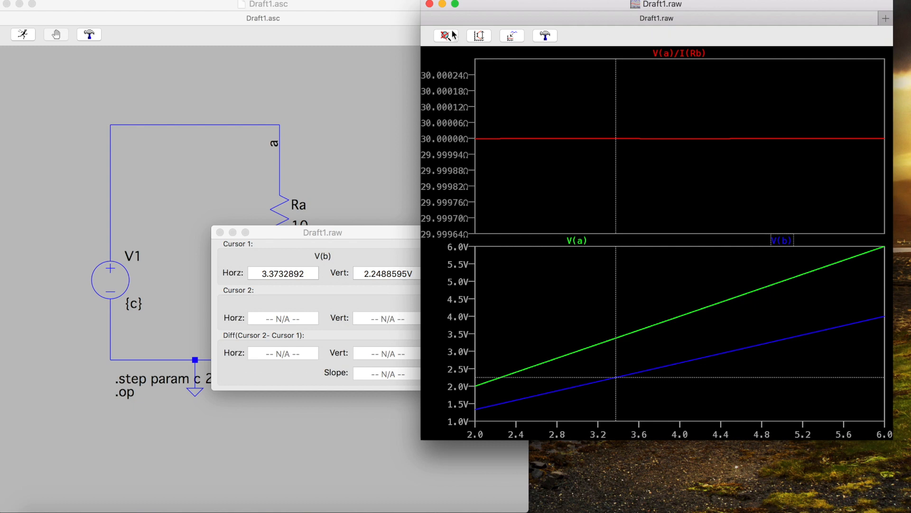
Close the waveform window and change voltage source V1's time domain function to SINE
left_click(430, 5)
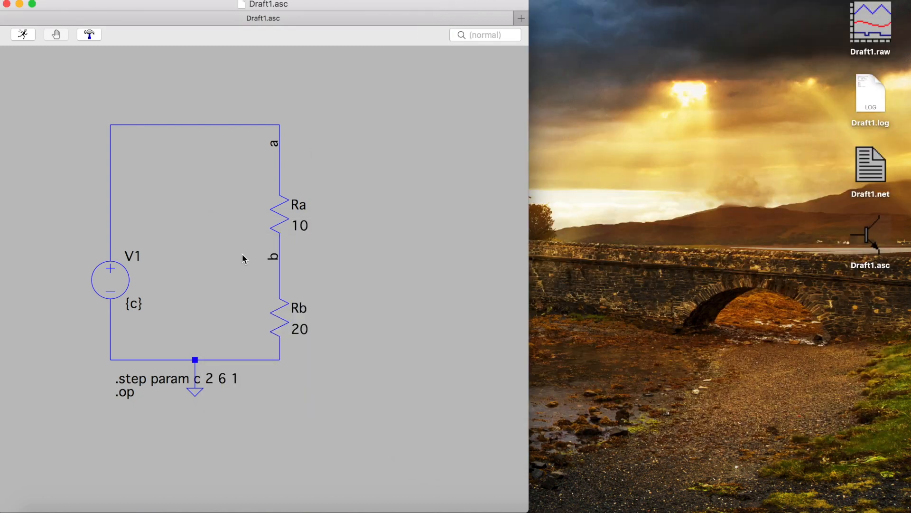
left_click_drag(525, 157, 825, 177)
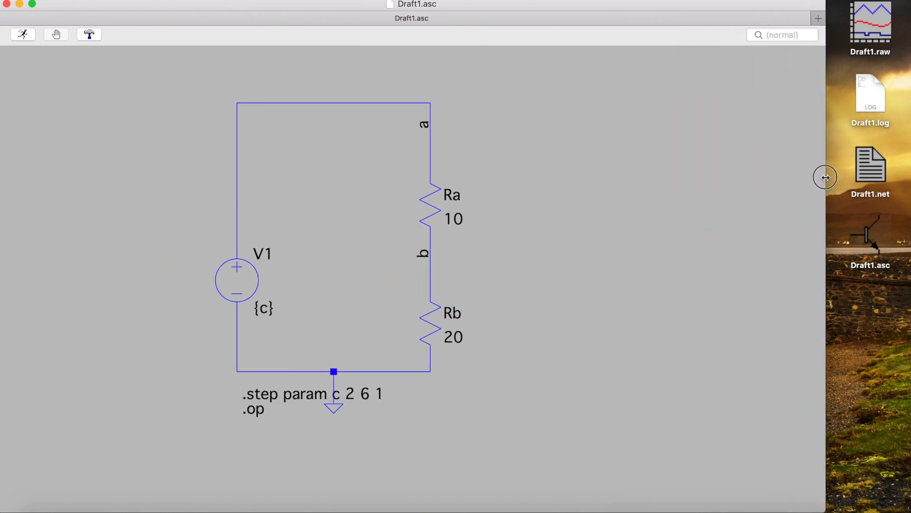
right_click(250, 282)
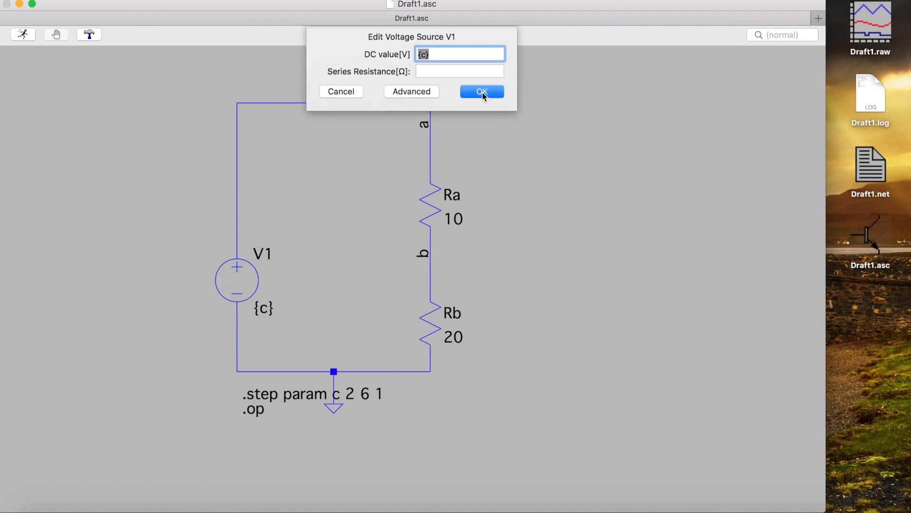
left_click(421, 94)
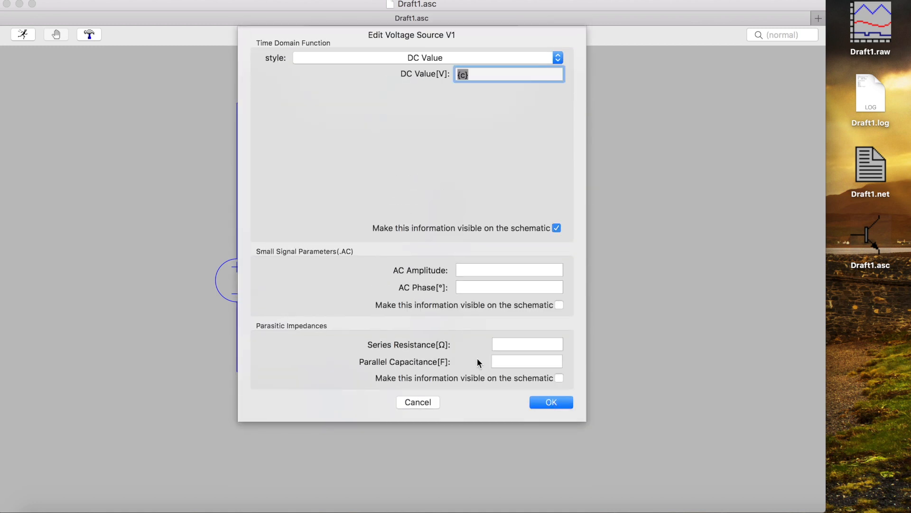
left_click(374, 58)
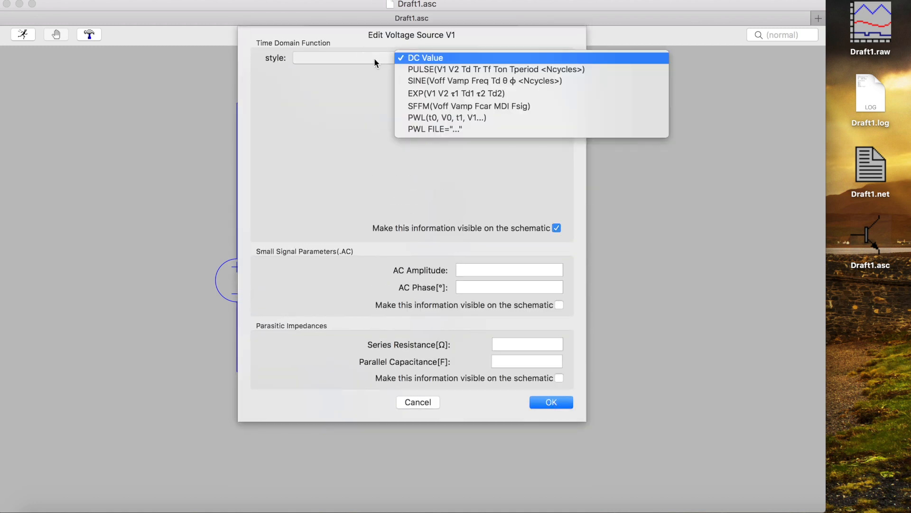
left_click(428, 81)
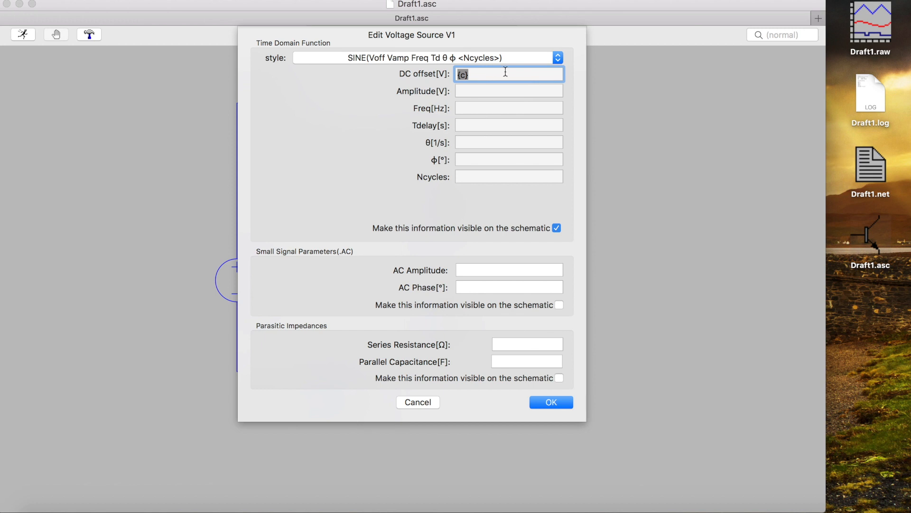
Set V1's sine to a DC offset of 0 V, an amplitude of 4 V and a frequency of 1k, and apply it
type("0")
left_click(487, 90)
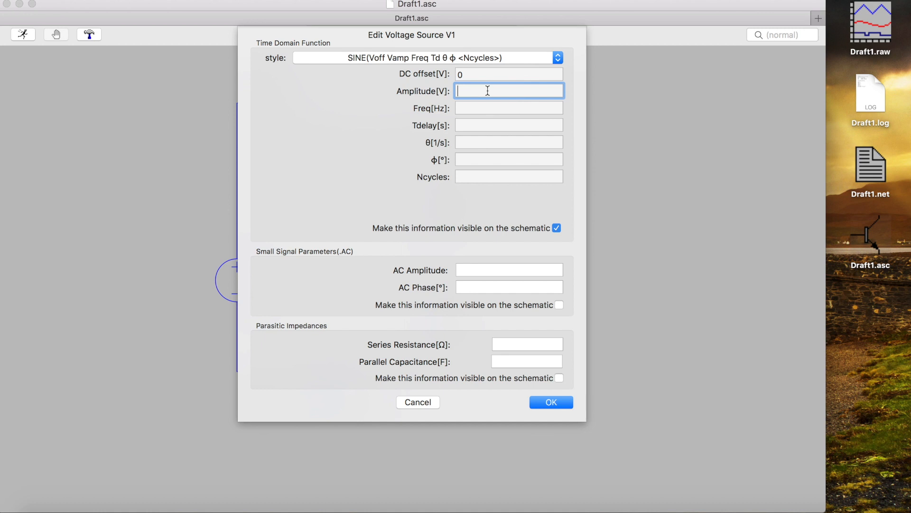
type("4")
left_click(481, 107)
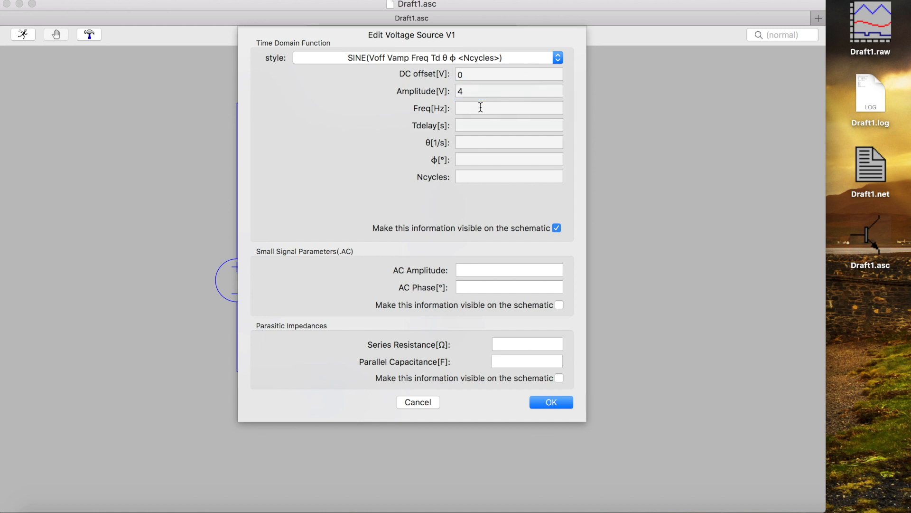
type("1k")
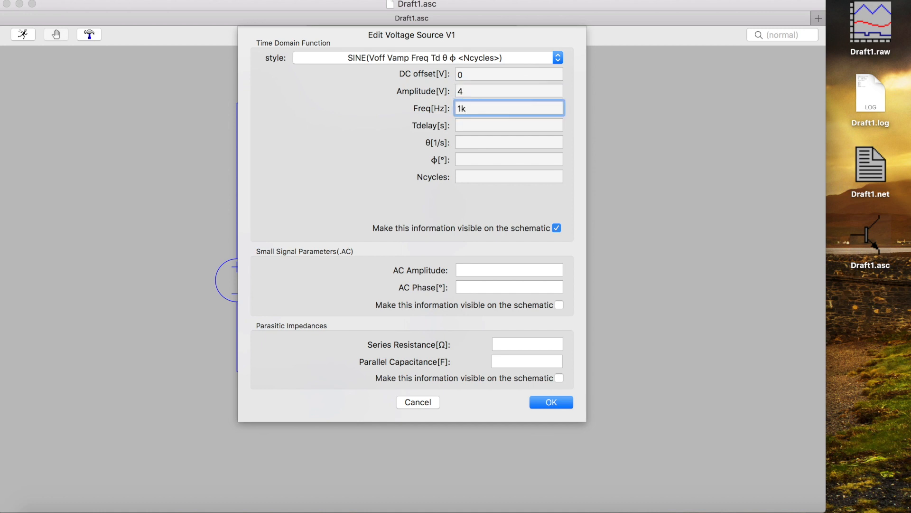
left_click(550, 402)
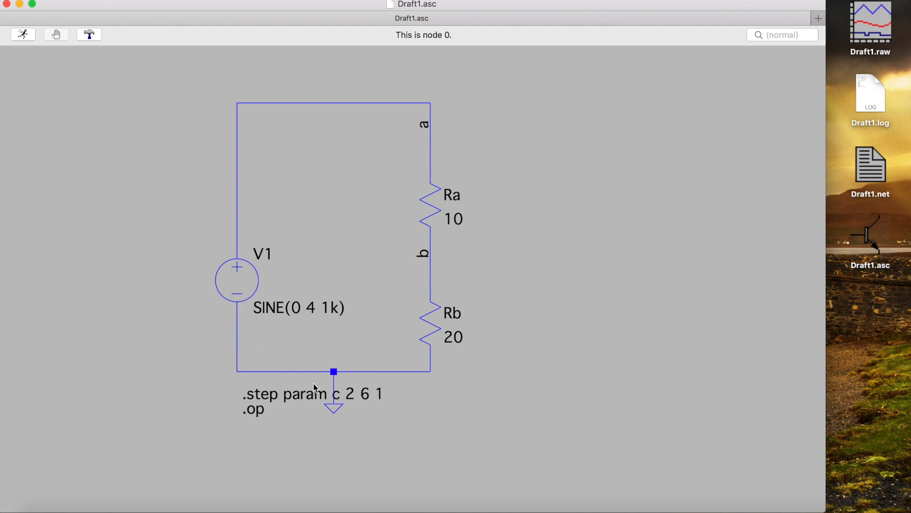
Open the SPICE directive on the schematic for editing and clear its .step and .op lines
right_click(263, 398)
left_click(306, 111)
key("super+a")
key("BackSpace")
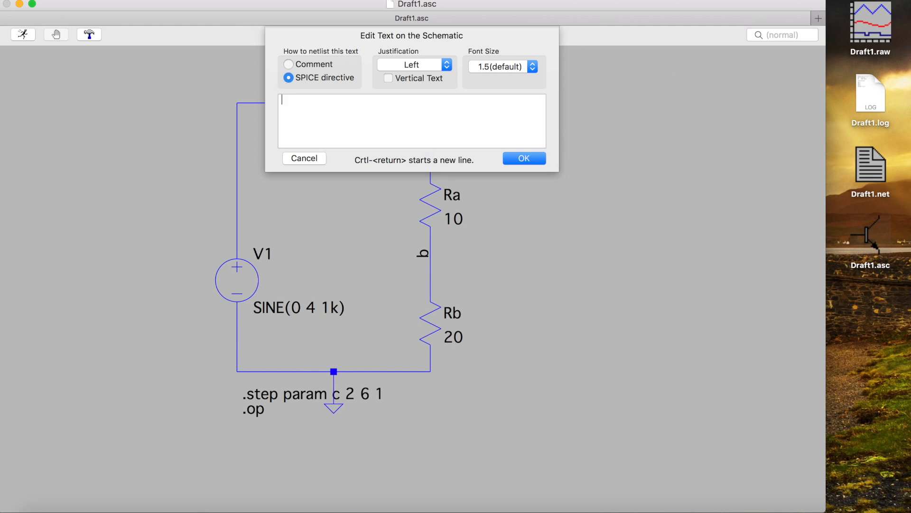
Define a transient analysis command for the directive with a stop time of 2ms
right_click(285, 100)
mouse_move(334, 142)
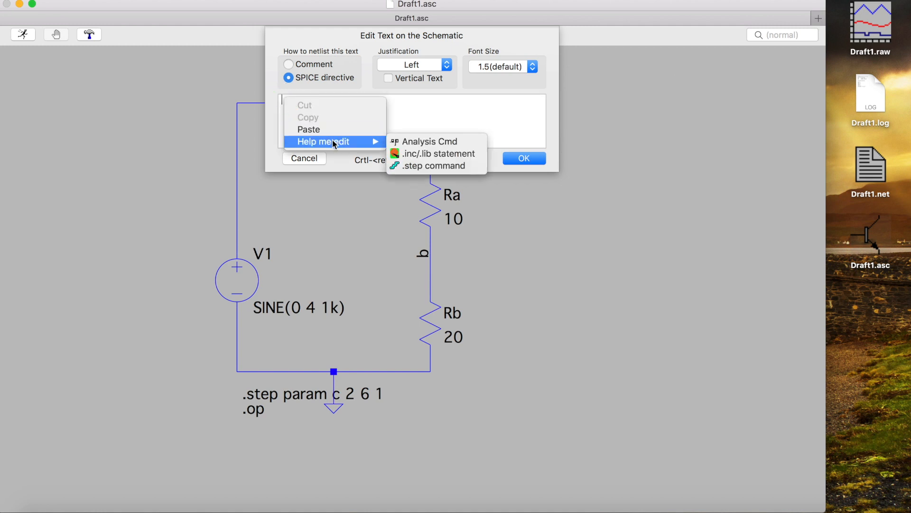
left_click(425, 142)
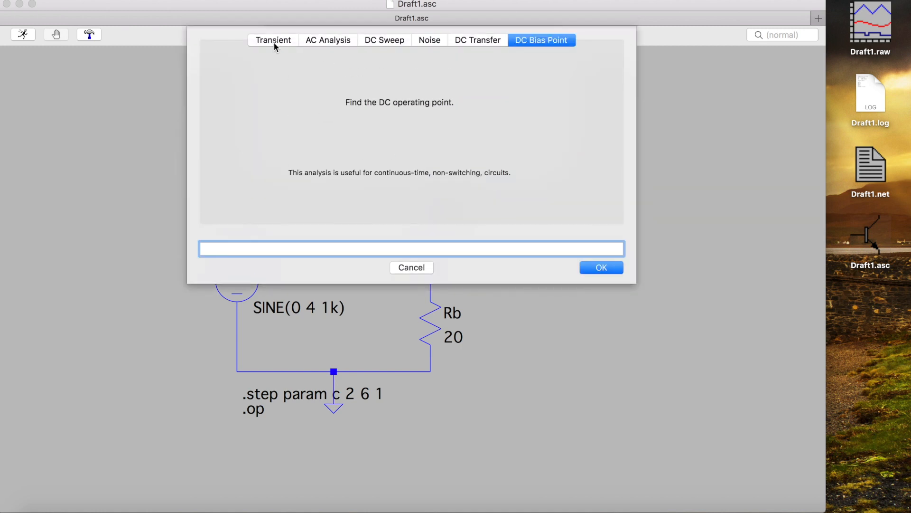
left_click(275, 42)
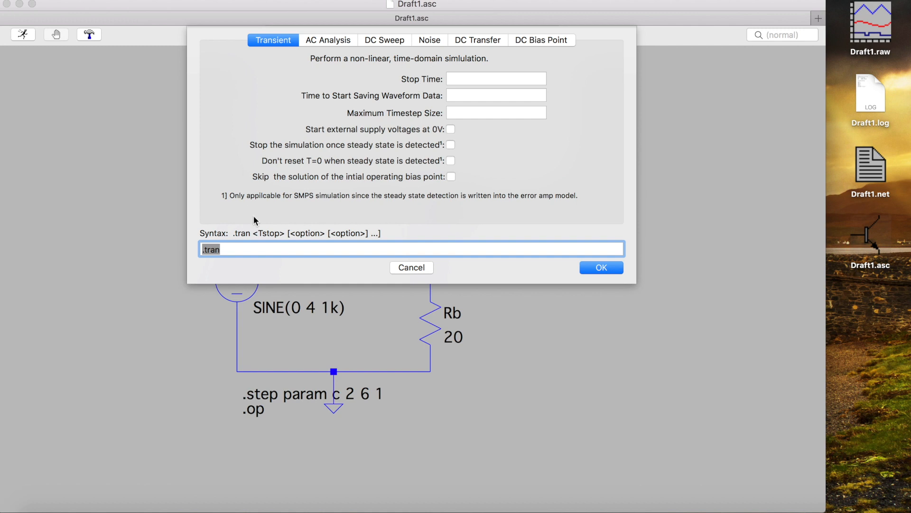
left_click(233, 250)
left_click(467, 79)
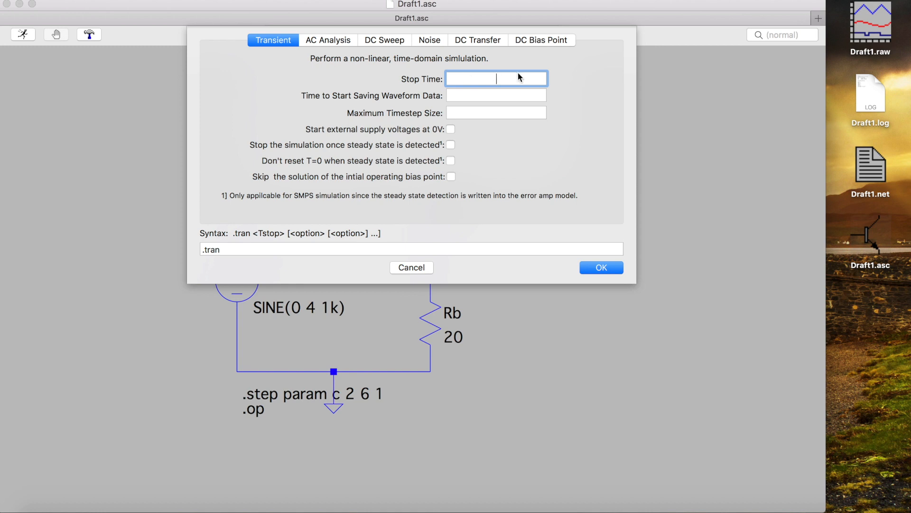
type("2ms")
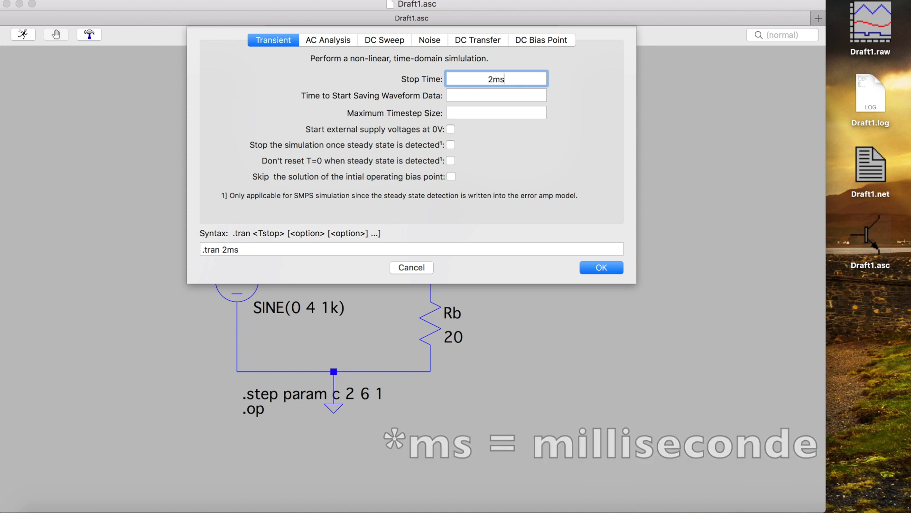
Accept the transient analysis settings and apply the .tran 2ms directive to the schematic
left_click(496, 95)
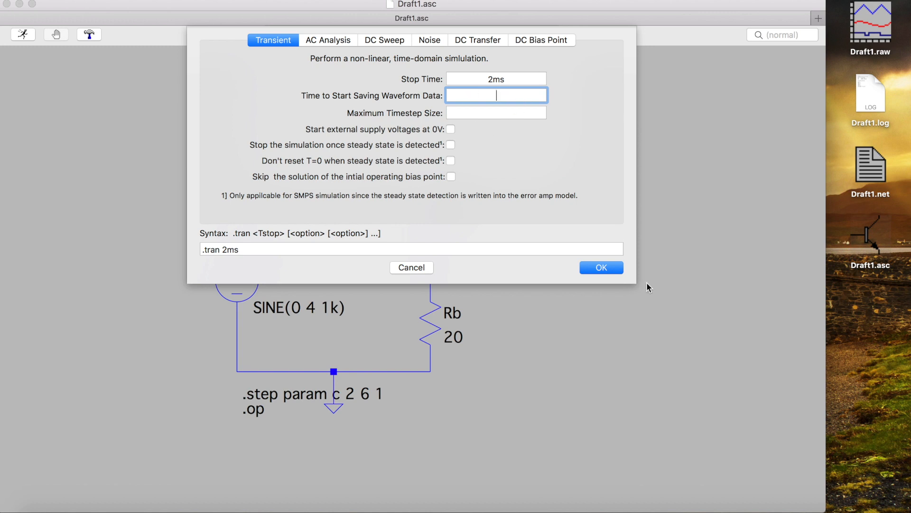
left_click(602, 269)
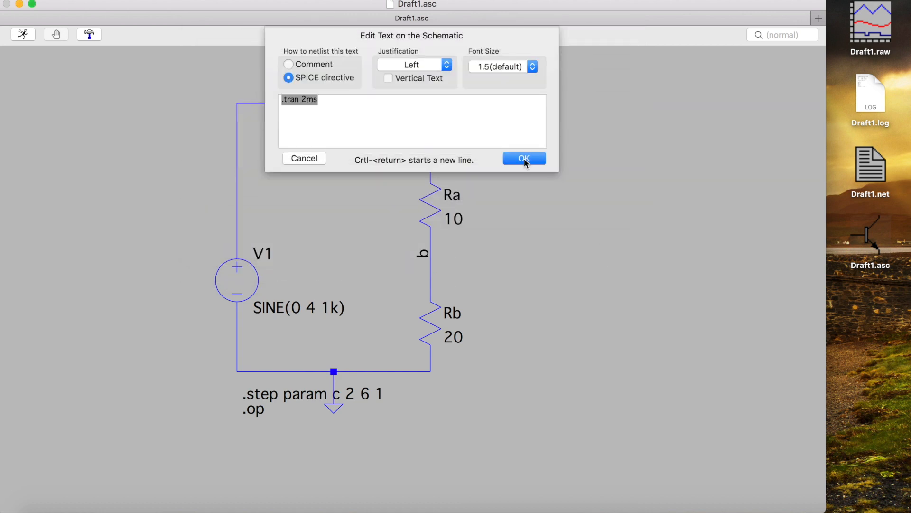
left_click(341, 109)
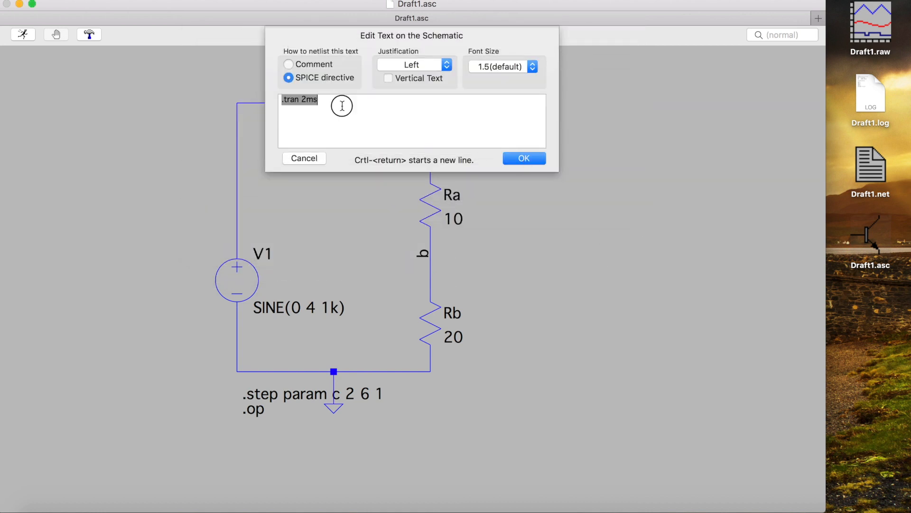
left_click(524, 159)
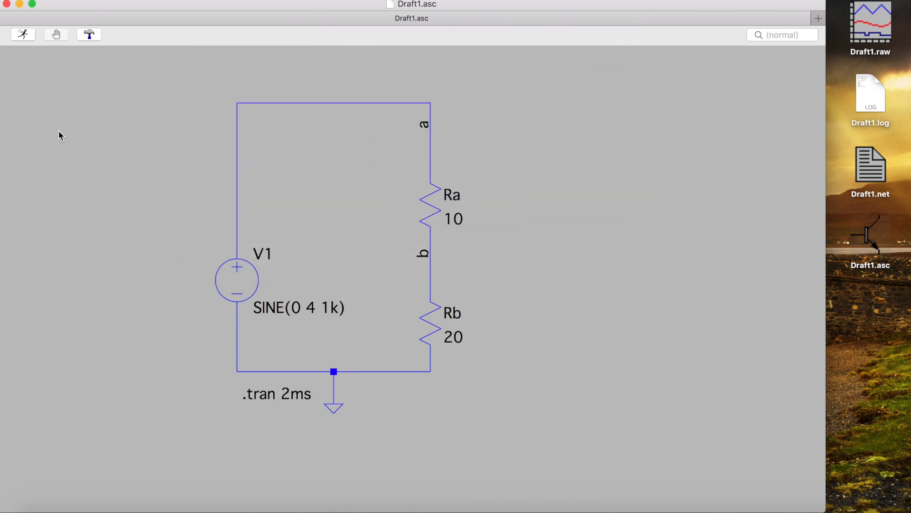
Run the transient simulation and arrange the narrowed schematic window and the waveform window side by side
left_click(23, 35)
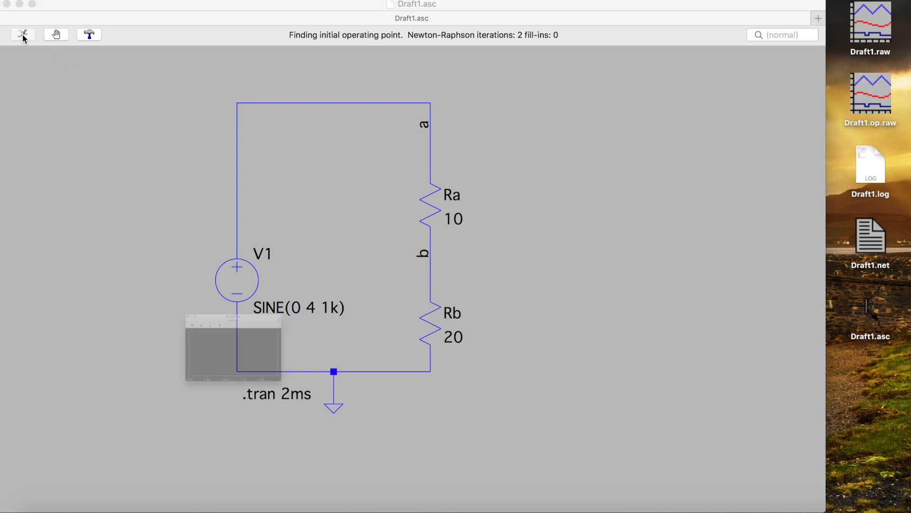
left_click_drag(165, 231, 657, 45)
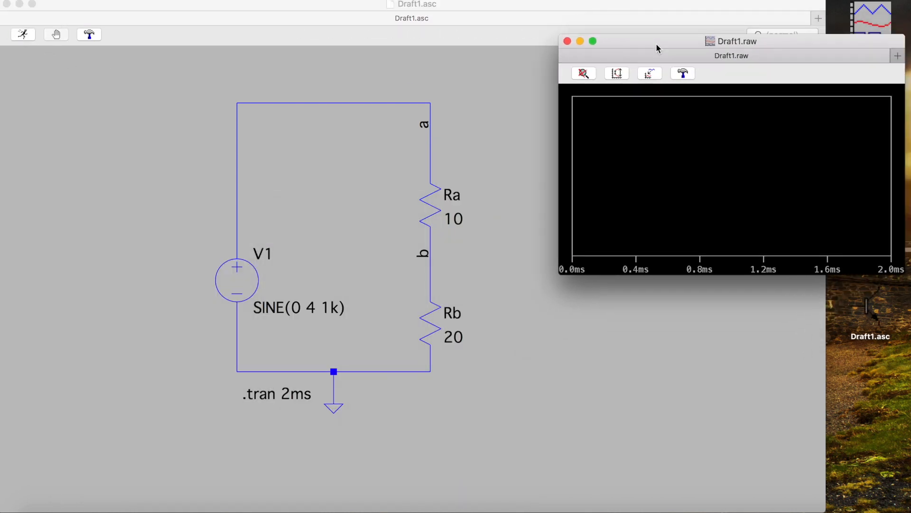
left_click(827, 322)
left_click_drag(826, 320, 540, 361)
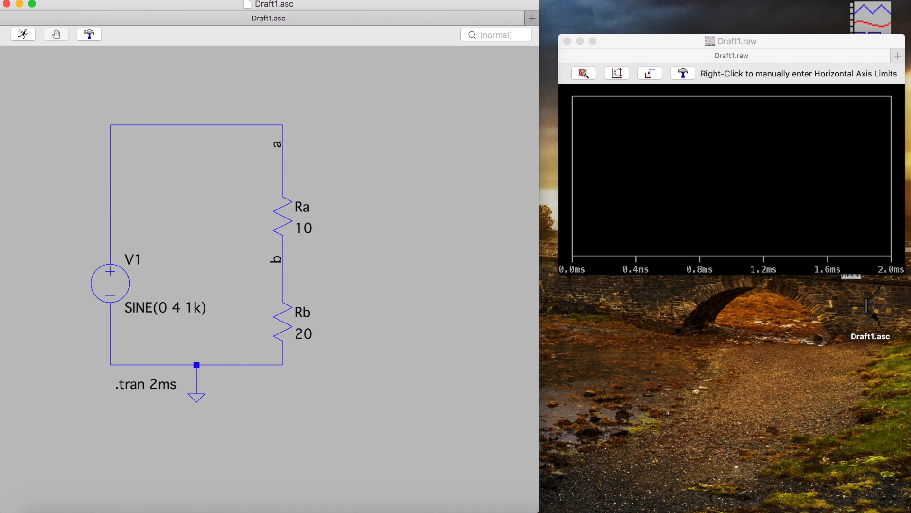
left_click_drag(679, 46, 662, 49)
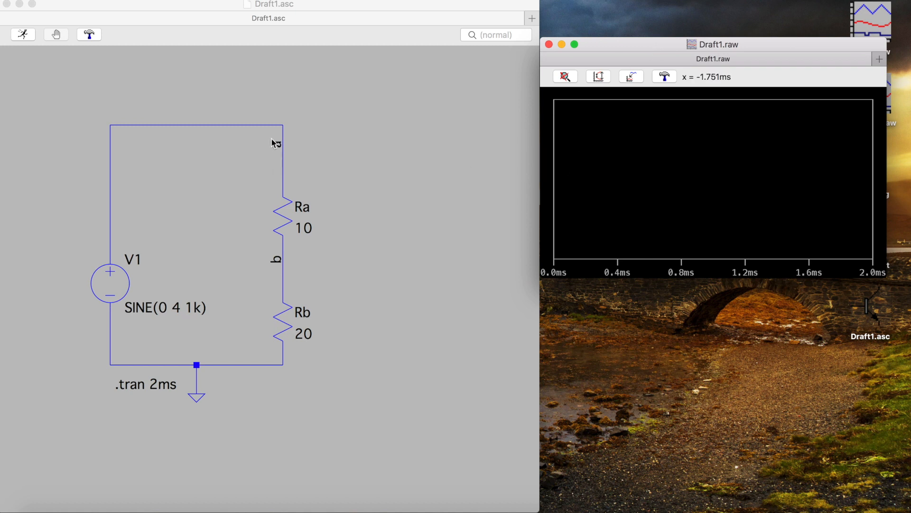
Plot the voltages at node a and node b in the waveform window
left_click(234, 124)
left_click(232, 125)
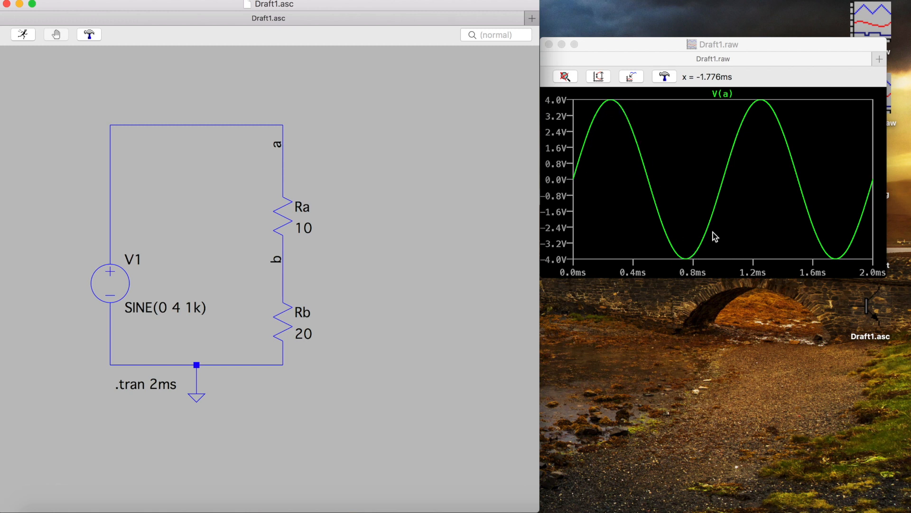
left_click(283, 272)
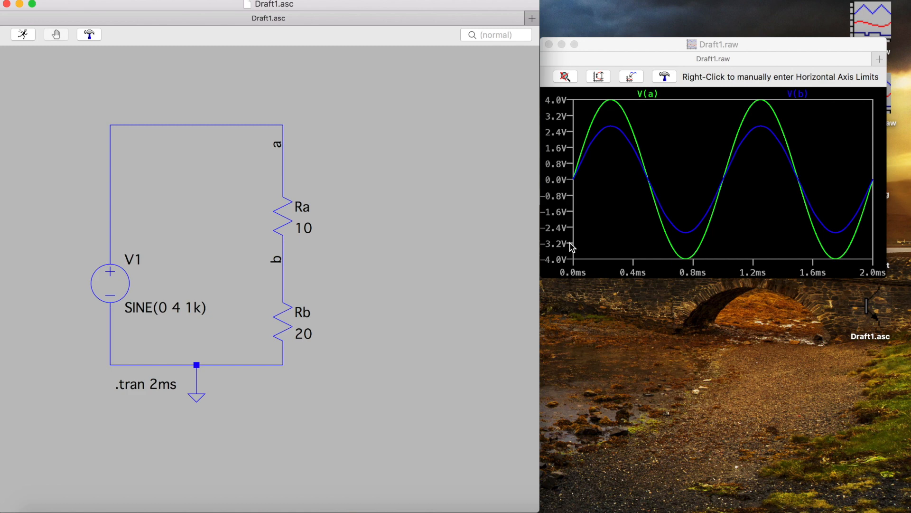
Close the waveform window, widen the schematic window again and recentre the circuit in it
left_click(549, 44)
double_click(540, 98)
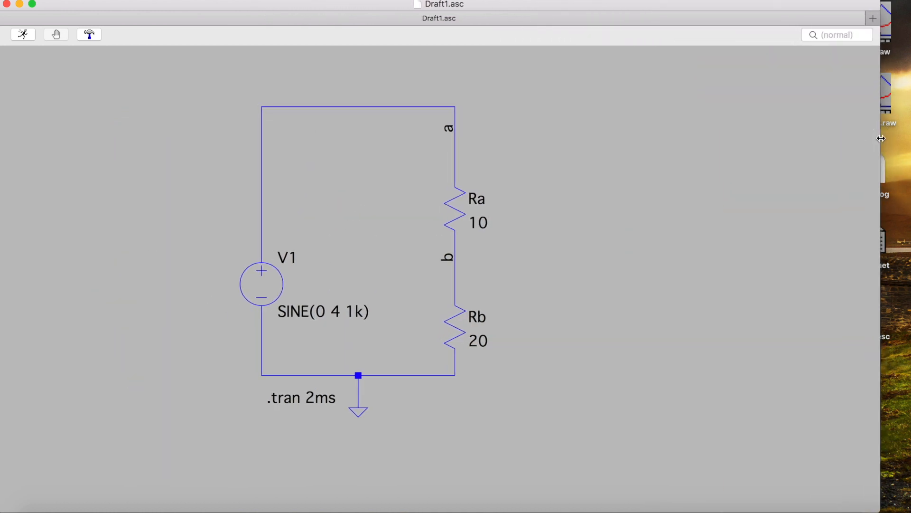
left_click_drag(500, 176, 544, 194)
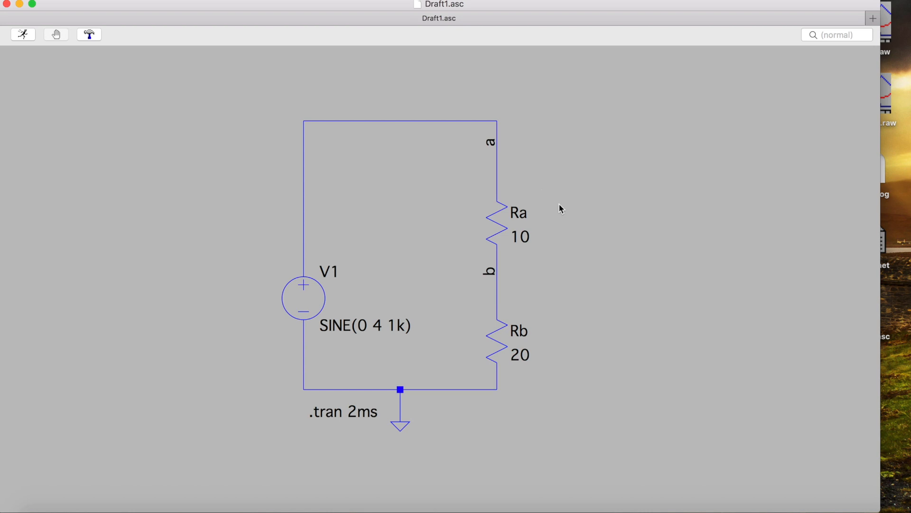
right_click(582, 248)
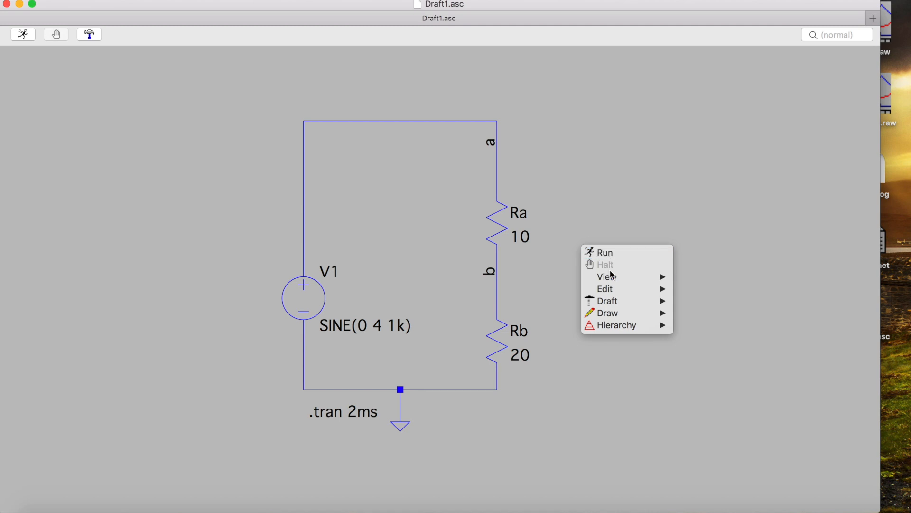
mouse_move(613, 278)
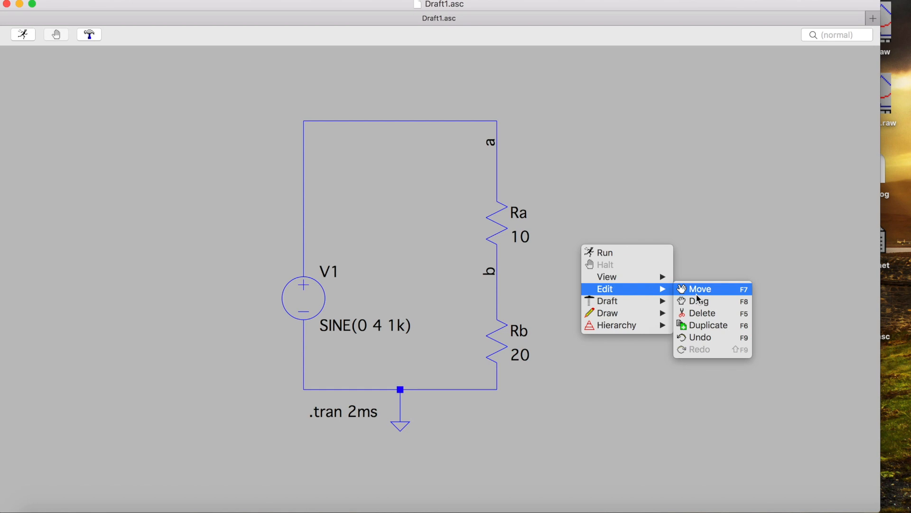
left_click(650, 192)
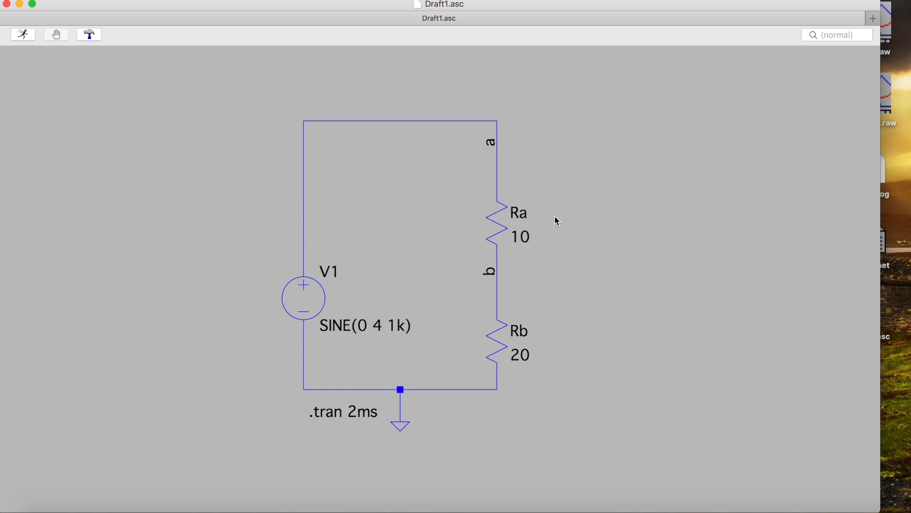